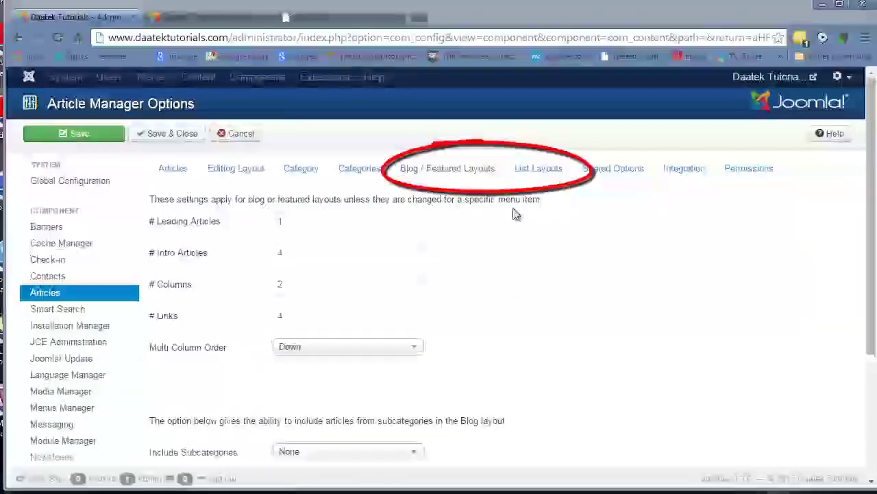
Review the List Layouts and Blog / Featured Layouts options, then switch to the Category Blog menu item editor.
click(543, 173)
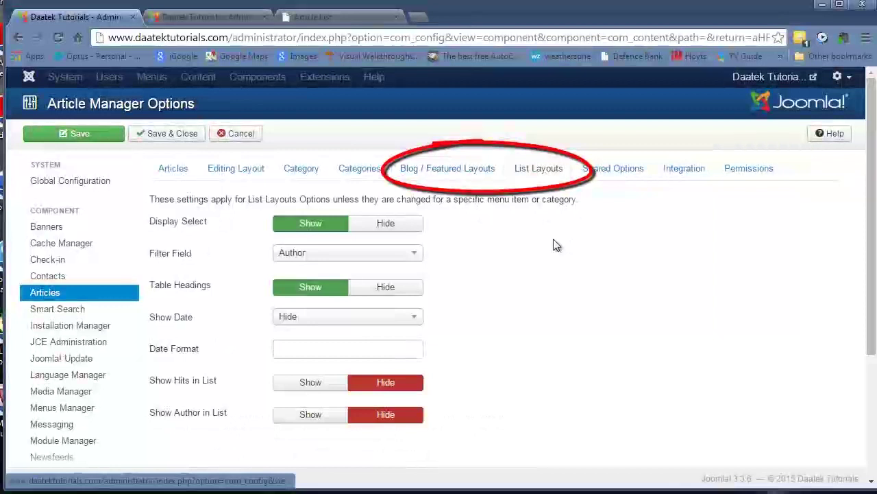
click(485, 176)
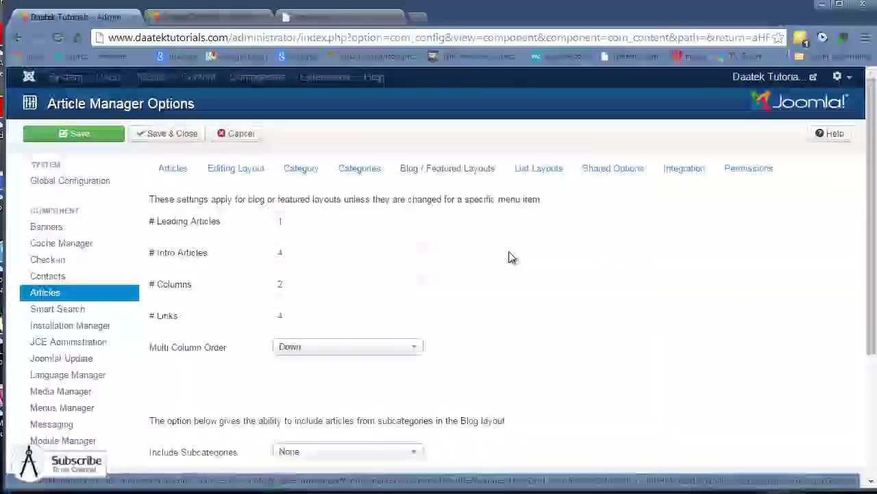
scroll(529, 253, down, 3)
scroll(535, 255, up, 1)
scroll(535, 255, up, 2)
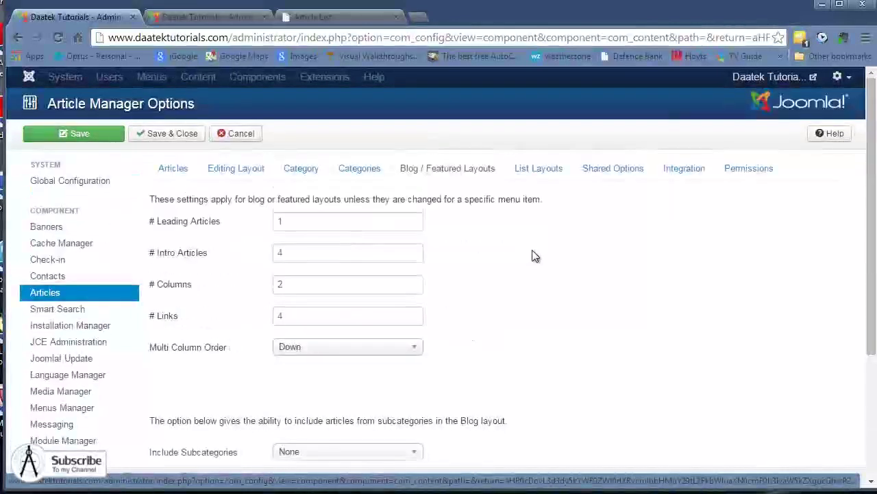
scroll(446, 374, down, 2)
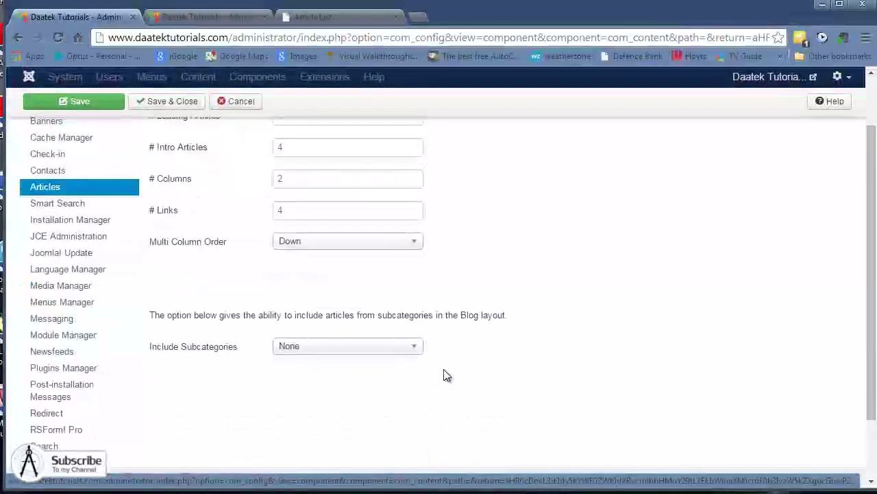
scroll(445, 373, up, 2)
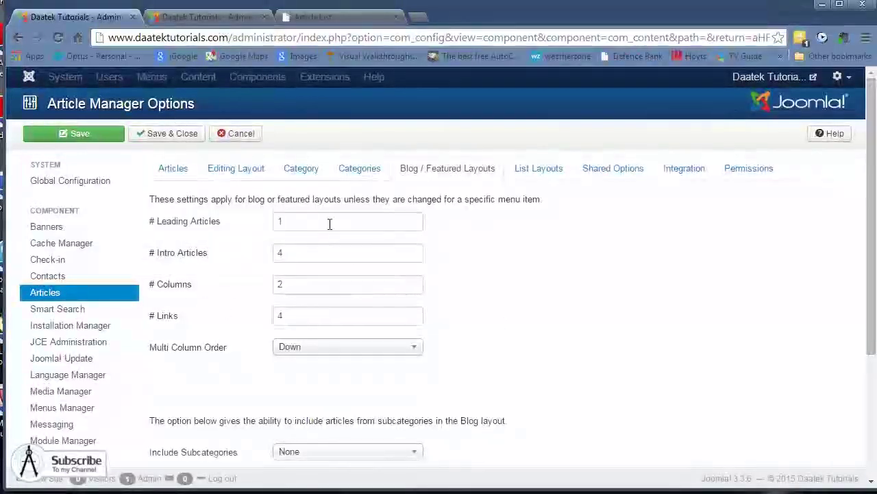
click(202, 16)
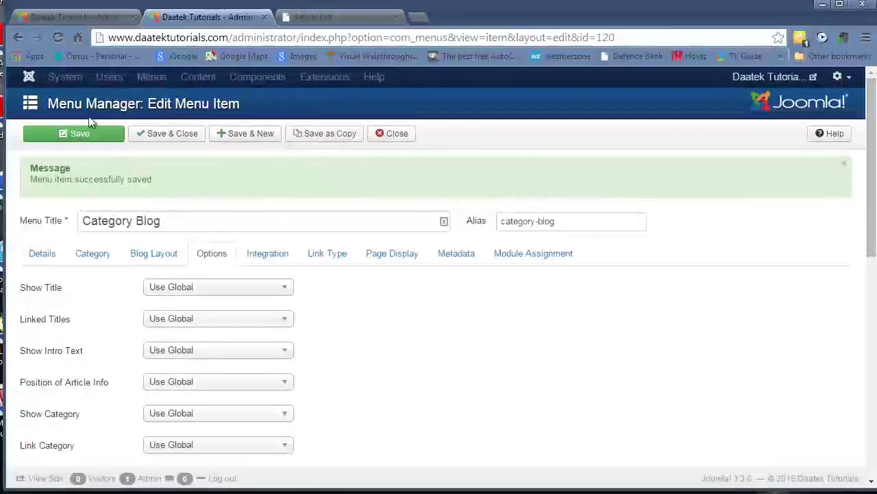
Check the Category Blog menu item's blank Blog Layout fields, then go back to Article Manager Options.
click(153, 255)
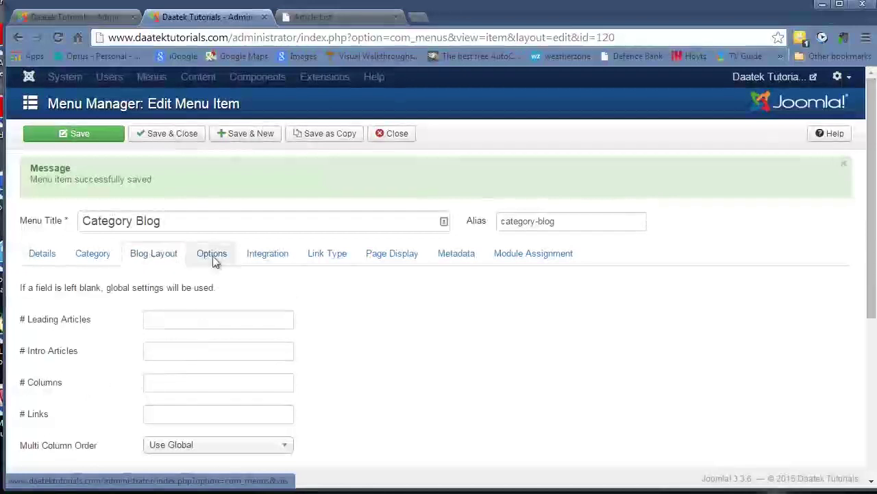
scroll(421, 271, down, 2)
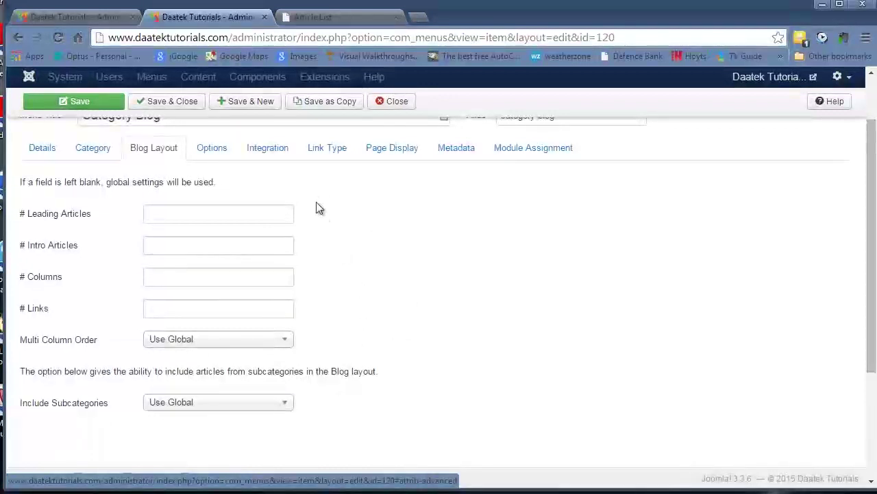
scroll(139, 264, up, 2)
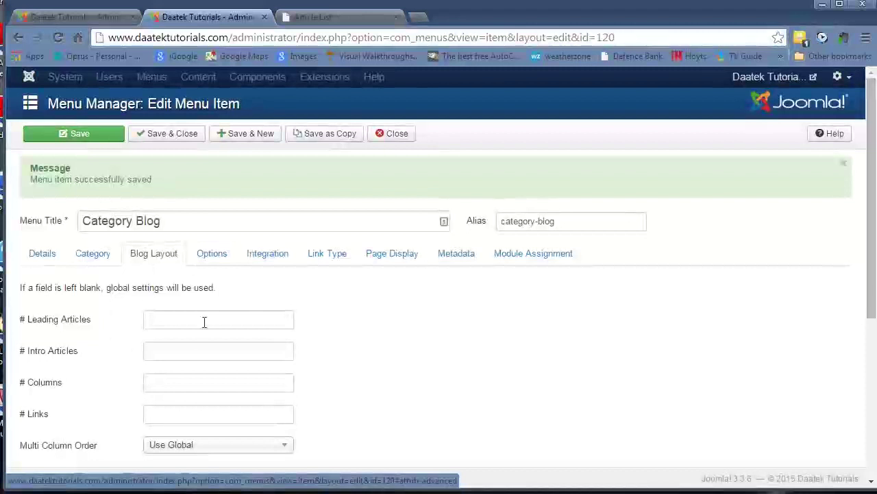
click(107, 16)
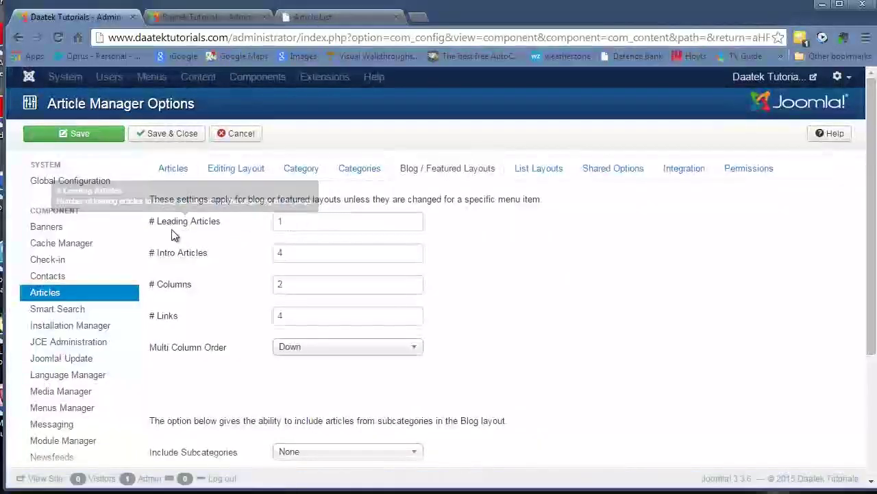
Open the Category Blog page on the front-end site.
click(329, 18)
scroll(412, 164, up, 3)
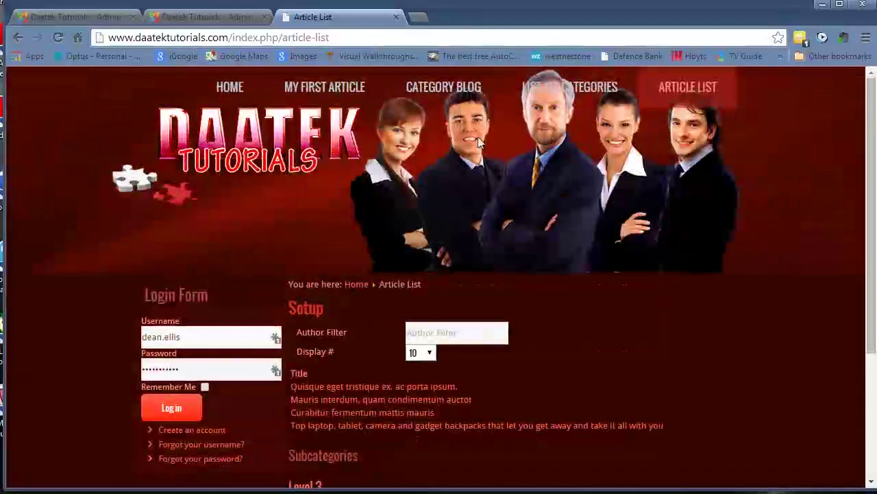
click(444, 88)
scroll(379, 239, down, 2)
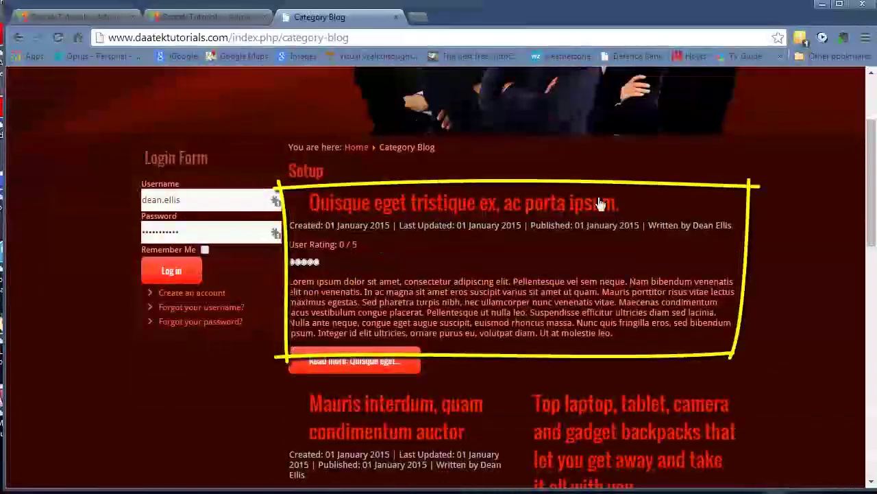
Check the # Columns value of 2 in the Article Manager options.
click(104, 17)
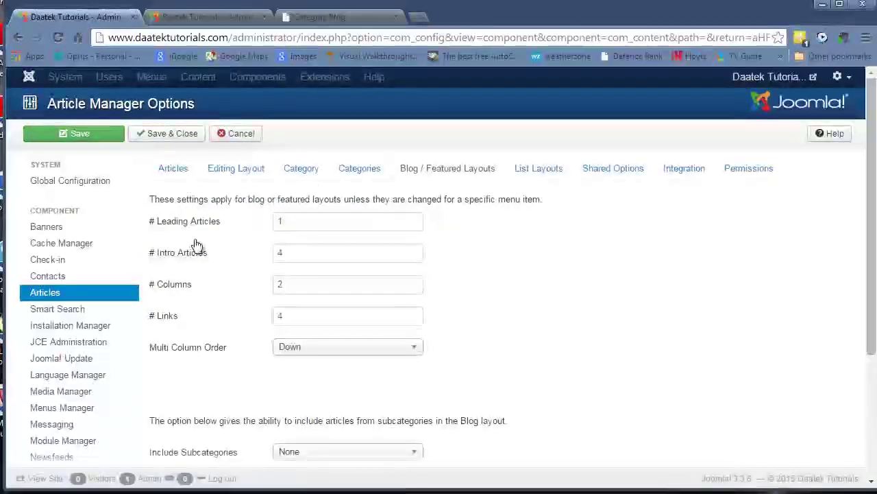
click(275, 283)
double_click(276, 284)
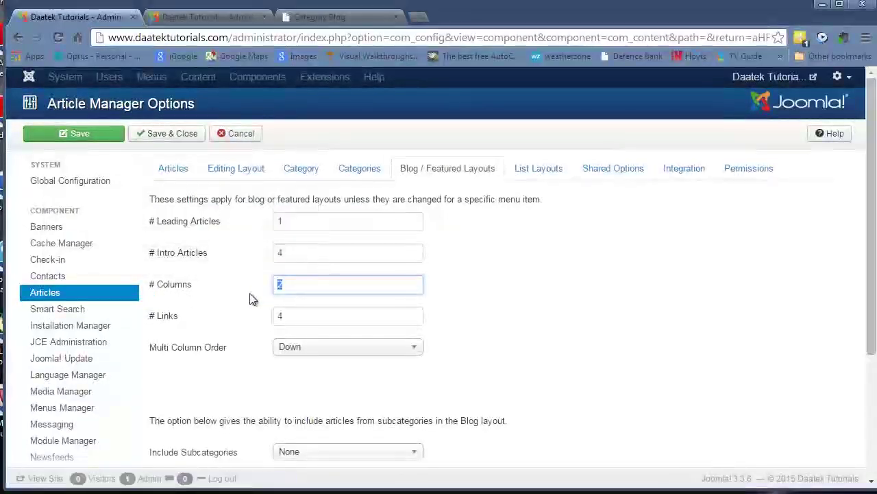
Scroll through the Category Blog page to compare its leading and two-column intro articles.
click(322, 17)
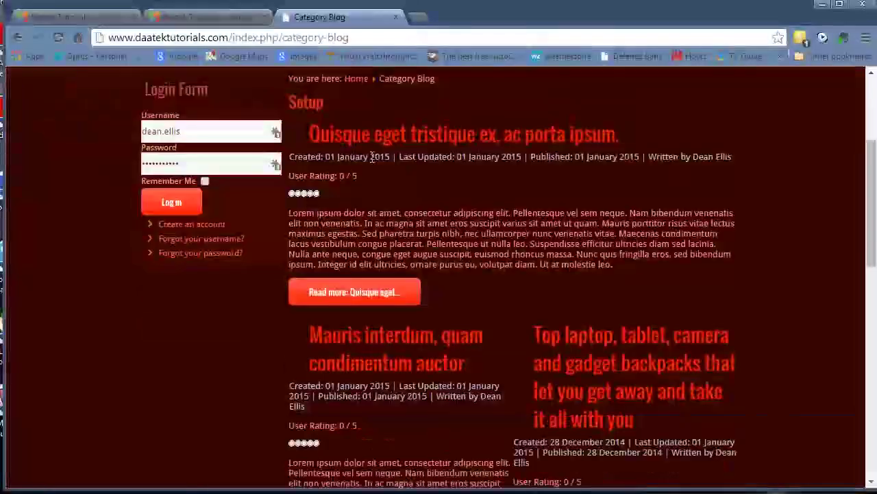
scroll(365, 157, down, 2)
scroll(365, 157, down, 5)
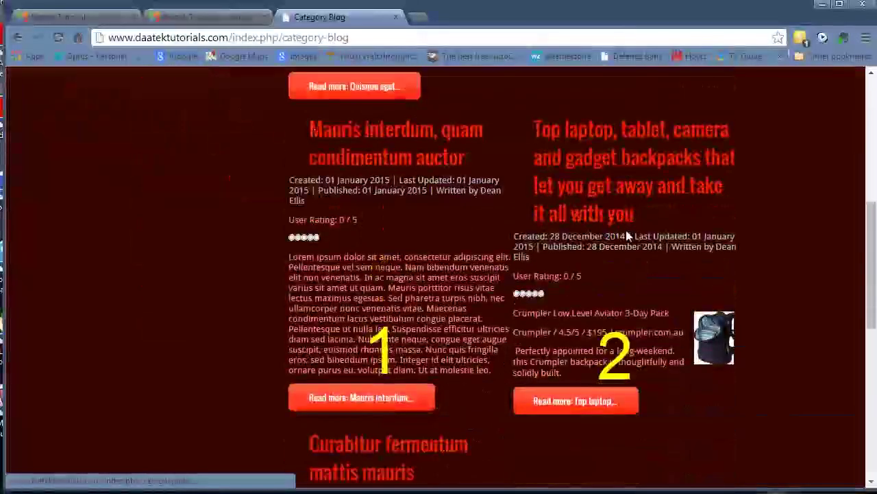
scroll(625, 235, down, 3)
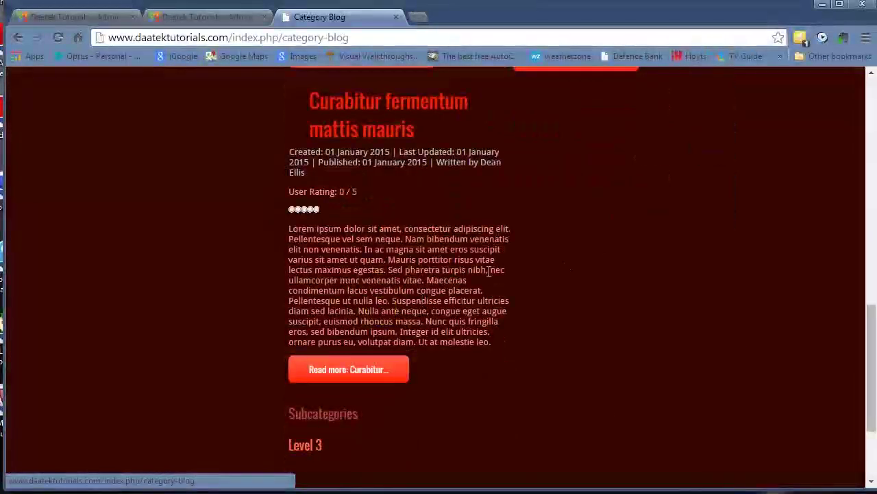
scroll(596, 253, up, 1)
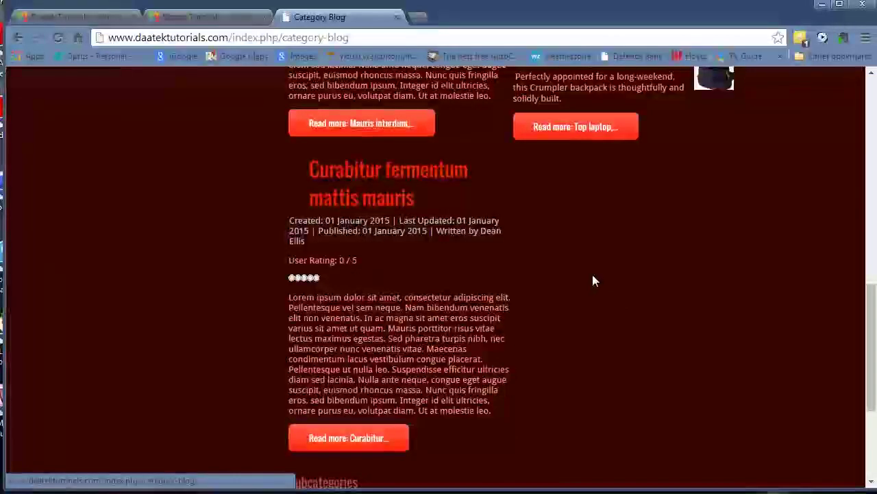
scroll(601, 279, down, 1)
scroll(601, 279, up, 6)
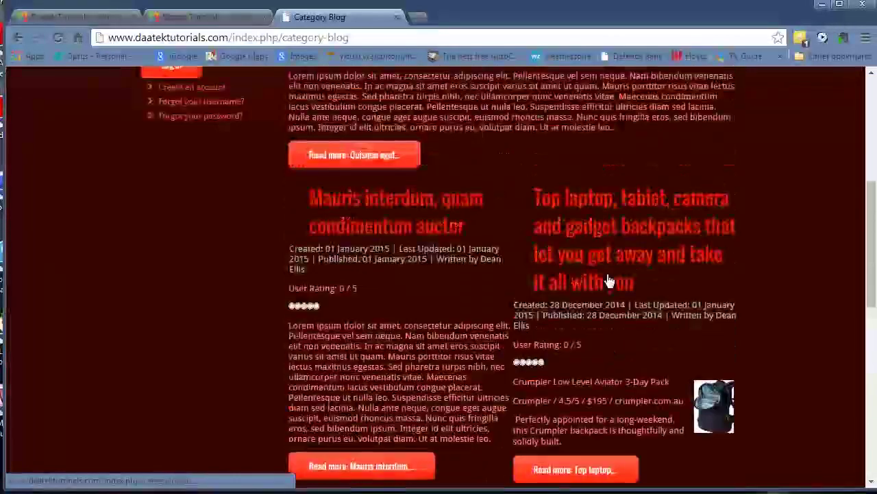
scroll(606, 281, down, 5)
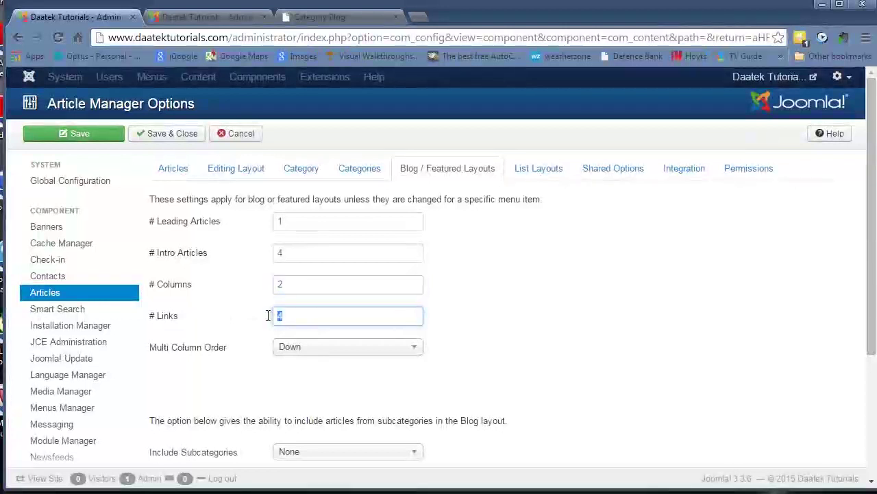
click(319, 17)
scroll(446, 143, down, 6)
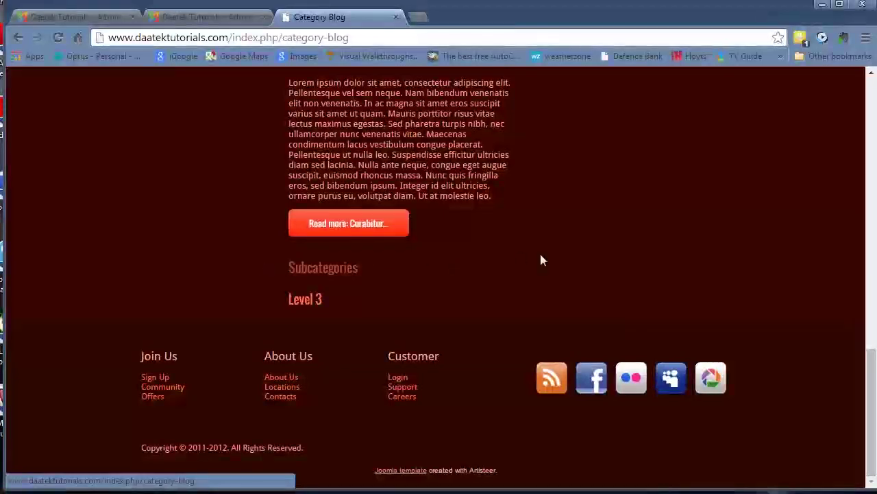
scroll(576, 261, up, 6)
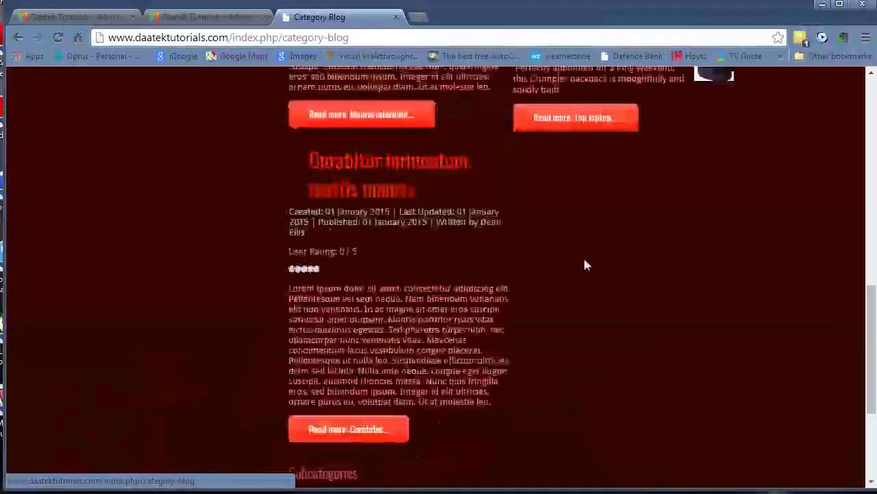
Inspect the Multi Column Order choices, leaving it set to Down.
click(77, 17)
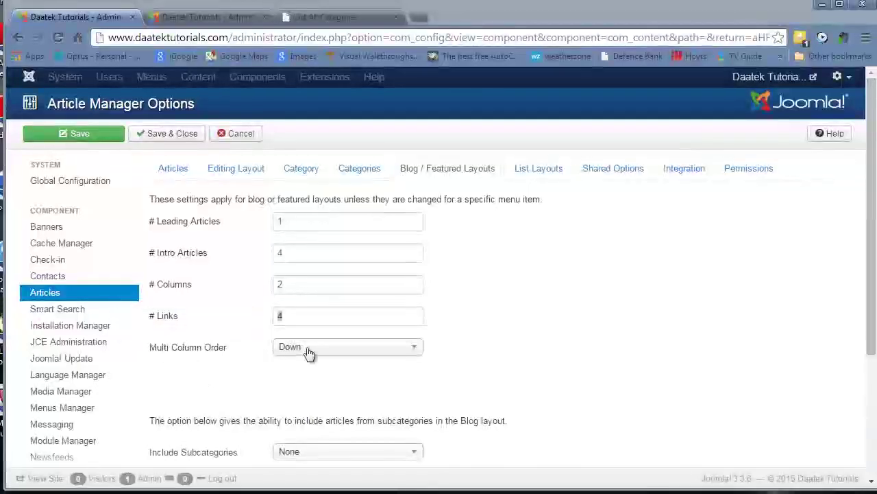
click(363, 348)
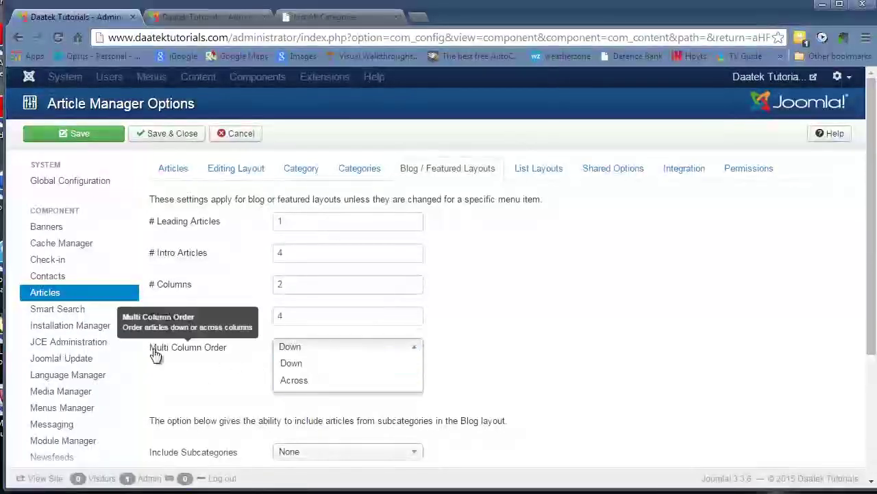
click(293, 351)
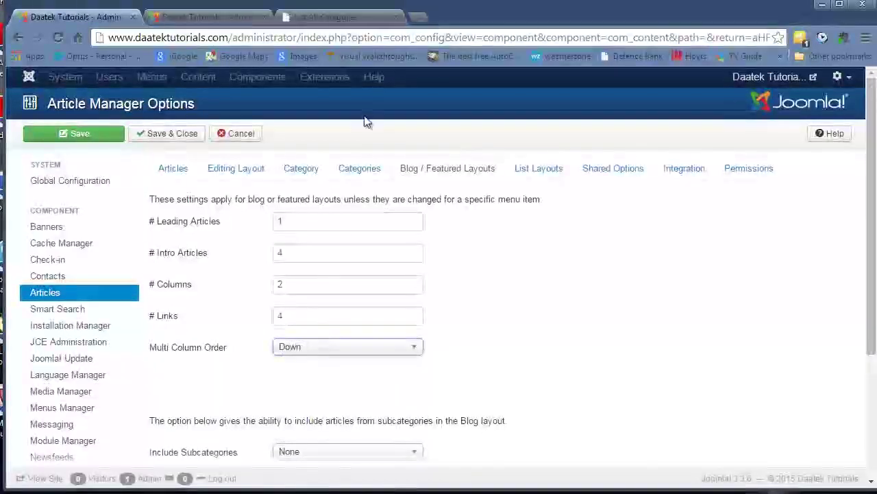
Review the intro article arrangement on the site's Category Blog page.
click(336, 19)
scroll(397, 164, down, 2)
scroll(405, 157, up, 2)
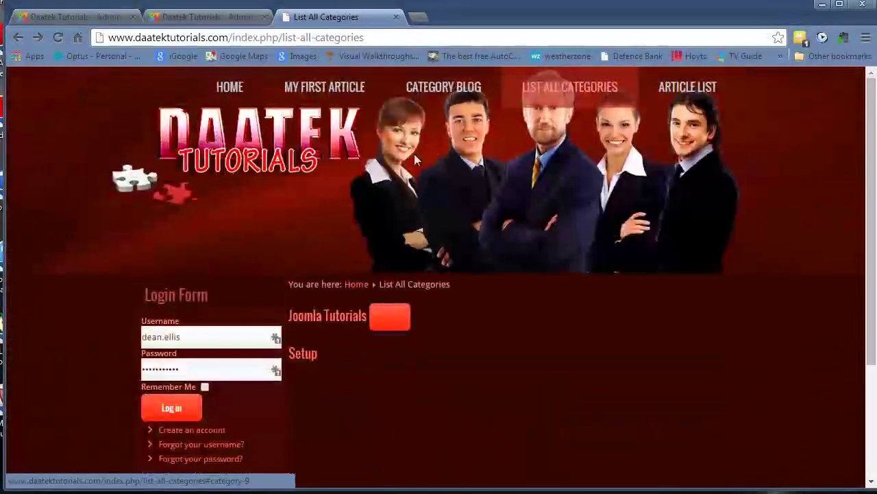
click(441, 89)
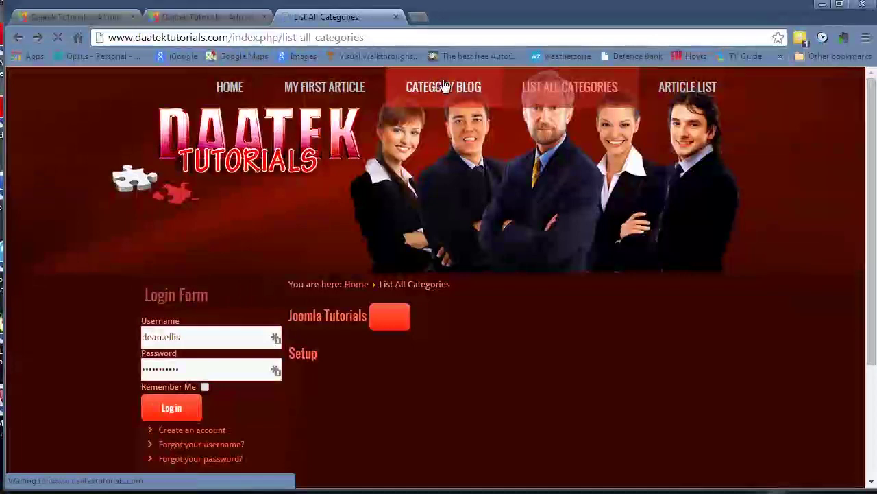
scroll(411, 171, down, 4)
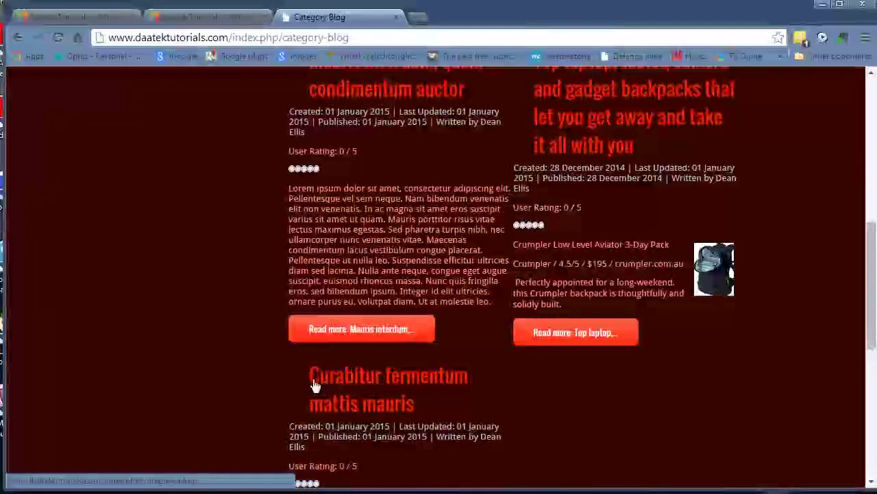
scroll(373, 389, up, 1)
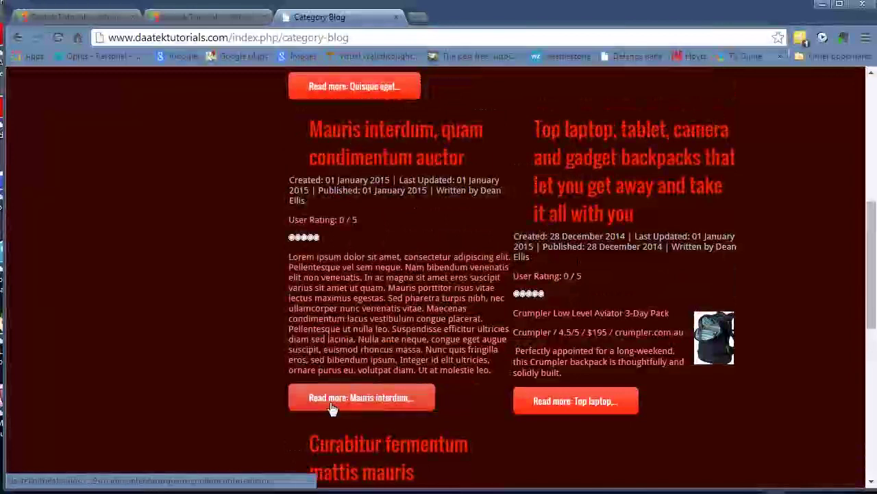
scroll(333, 408, down, 1)
scroll(336, 436, up, 1)
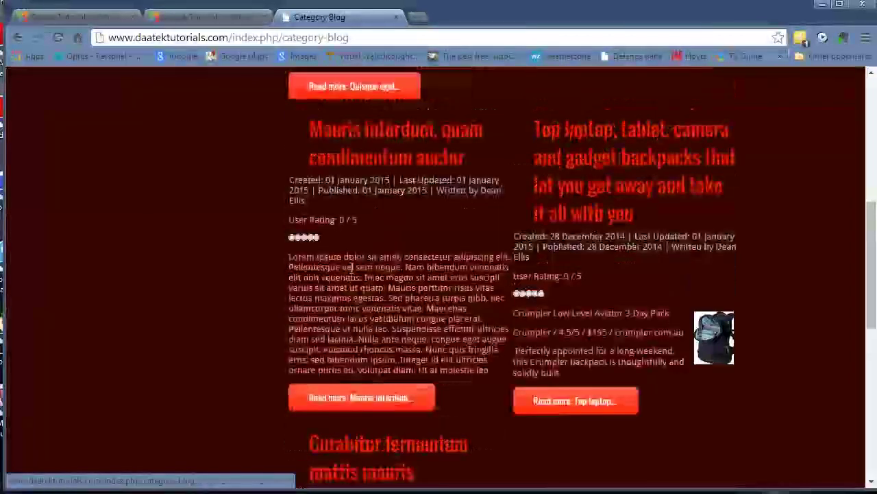
Set Multi Column Order to Across and save the layout options.
click(106, 17)
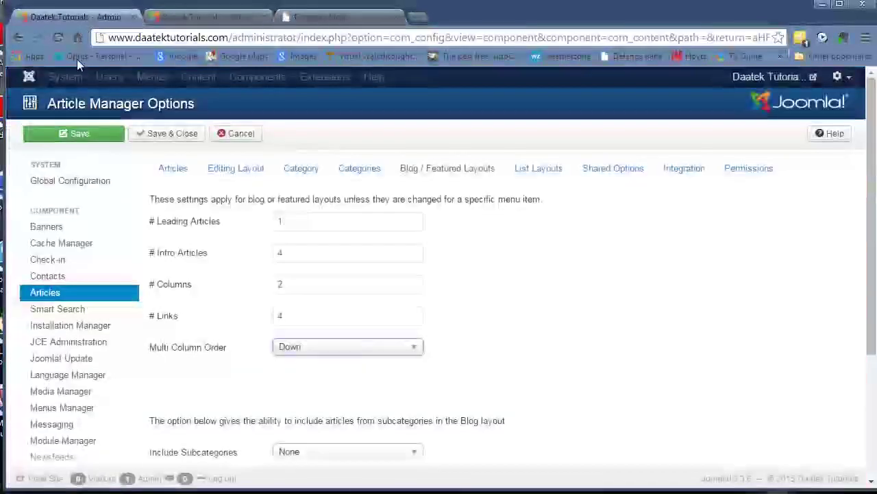
click(409, 349)
click(372, 379)
click(67, 137)
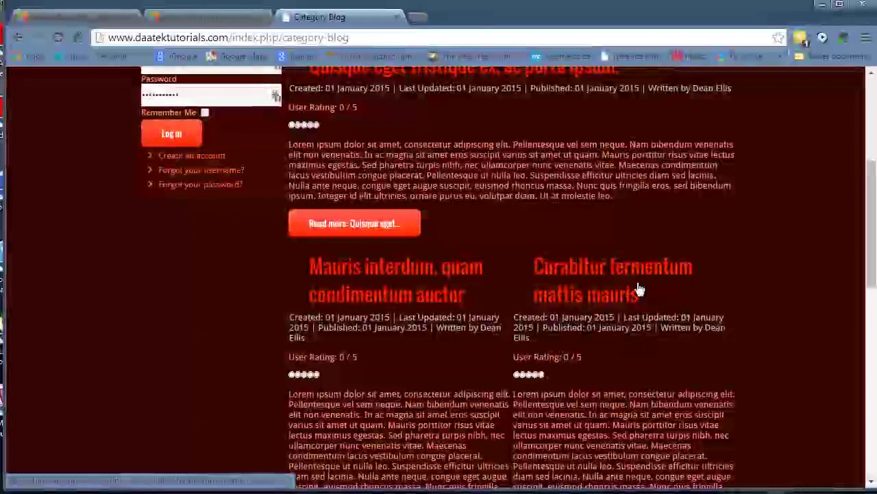
scroll(617, 288, down, 1)
scroll(582, 313, up, 1)
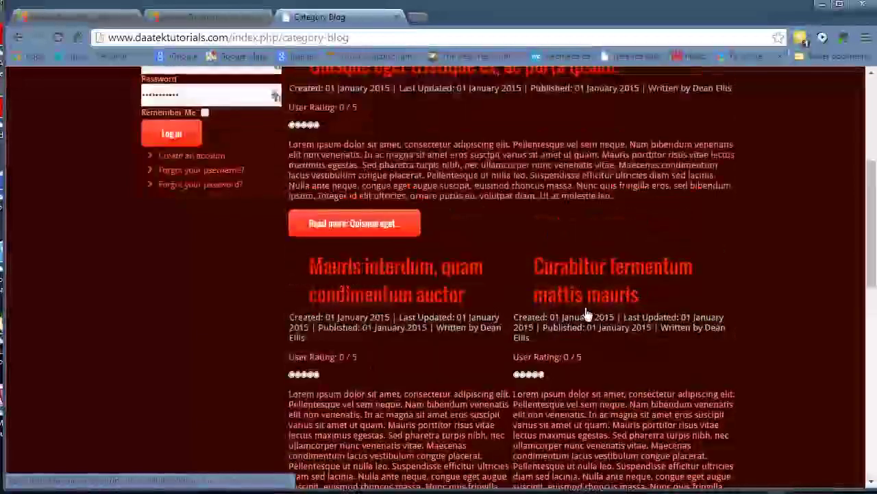
scroll(433, 283, down, 1)
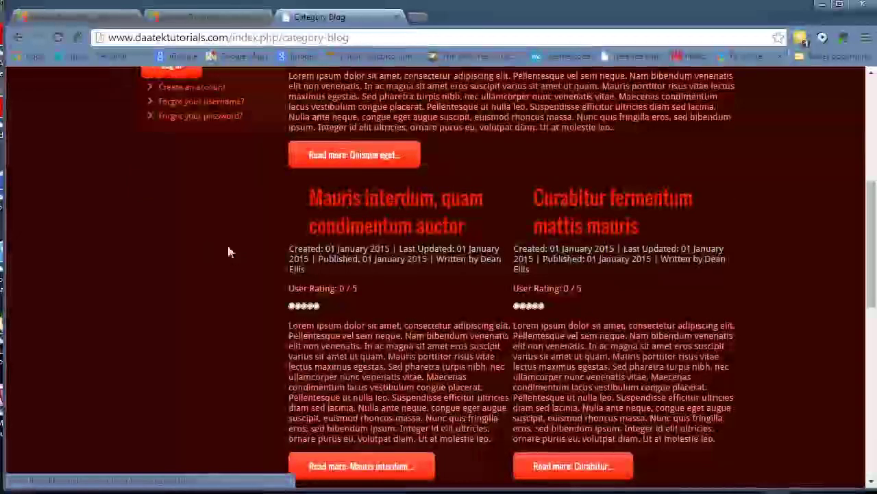
scroll(642, 243, down, 3)
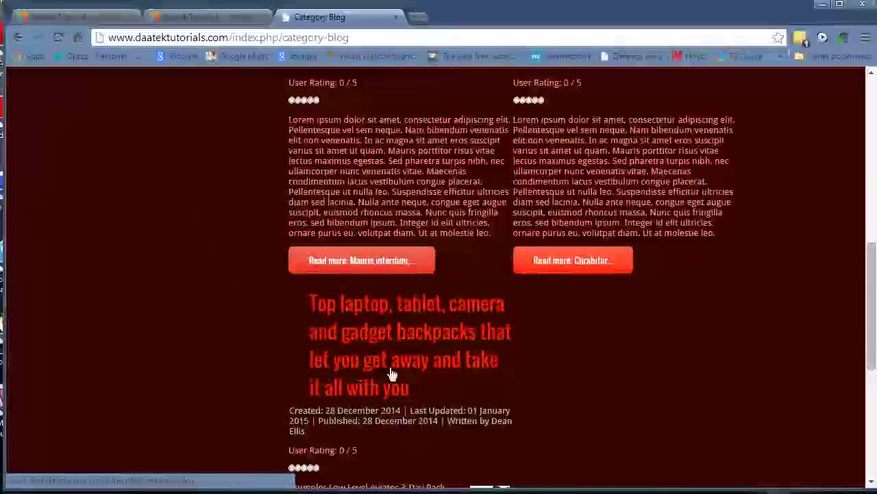
scroll(638, 261, down, 1)
Set Include Subcategories to None and save.
scroll(635, 265, up, 3)
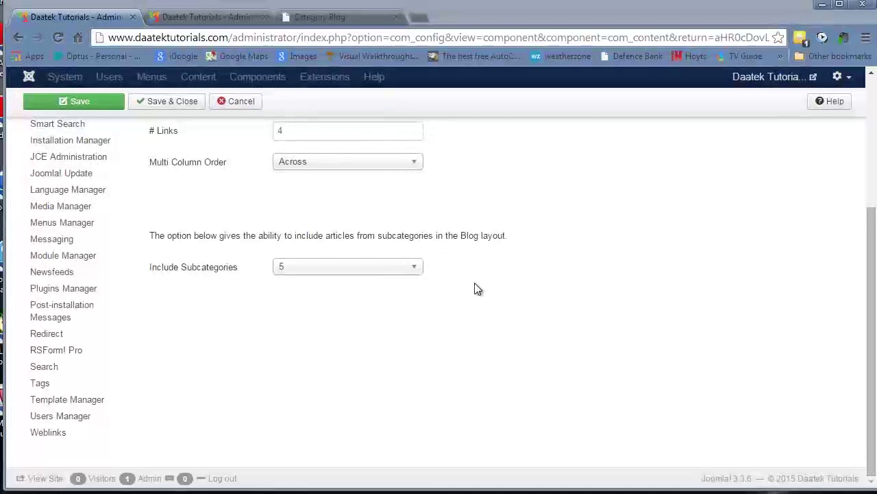
click(409, 269)
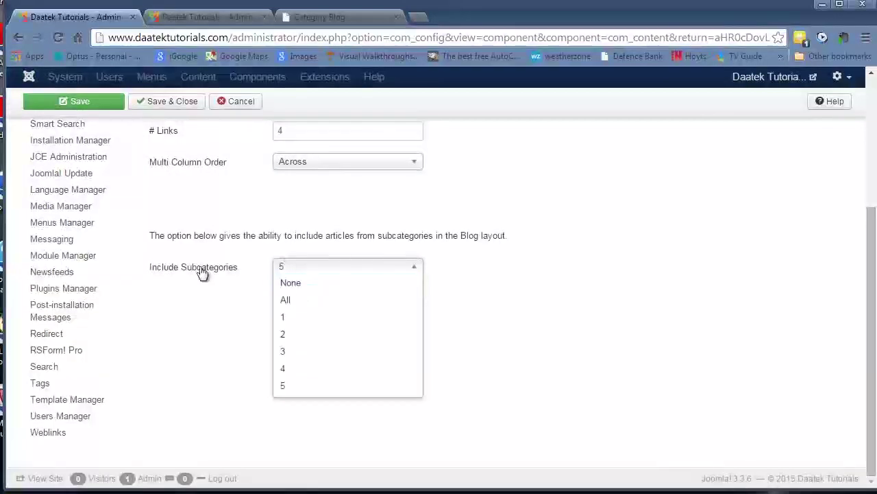
mouse_move(183, 272)
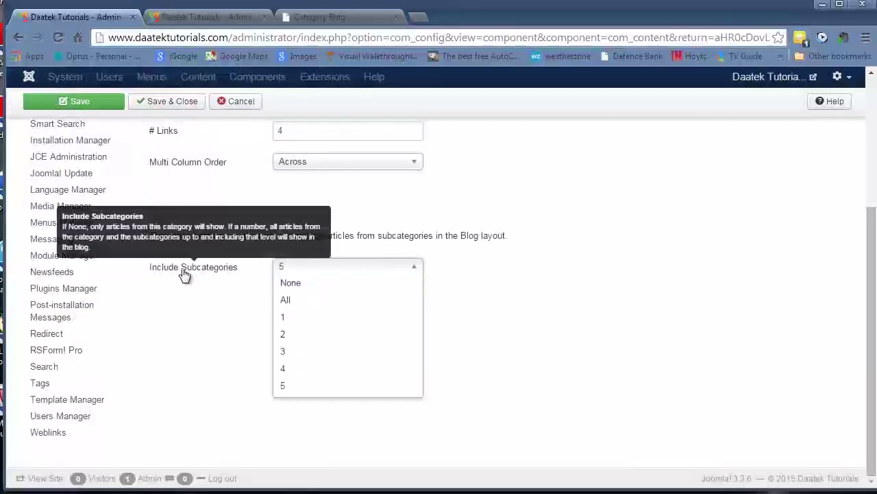
click(299, 287)
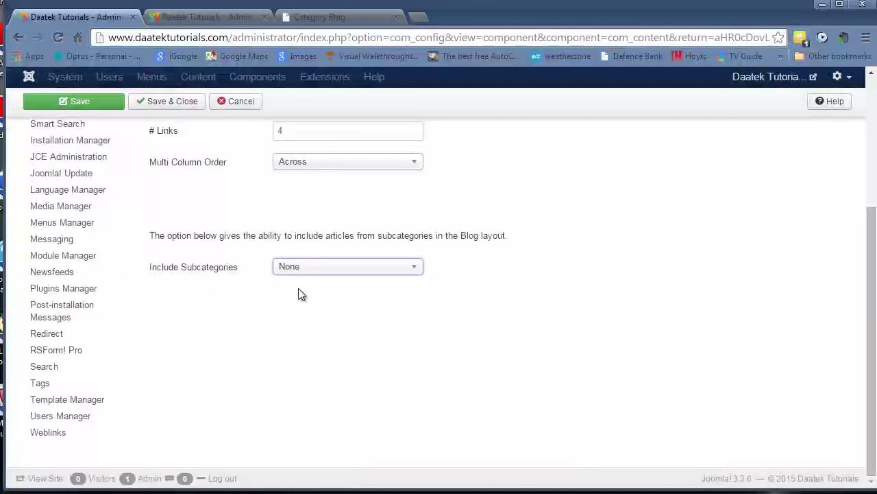
click(80, 103)
Review the front-end Category Blog page without subcategory articles.
click(336, 17)
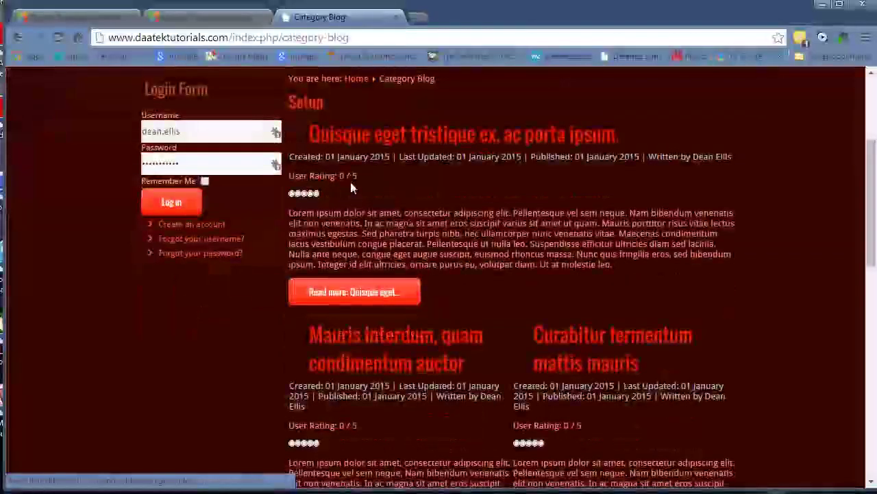
scroll(296, 230, up, 2)
scroll(459, 251, down, 7)
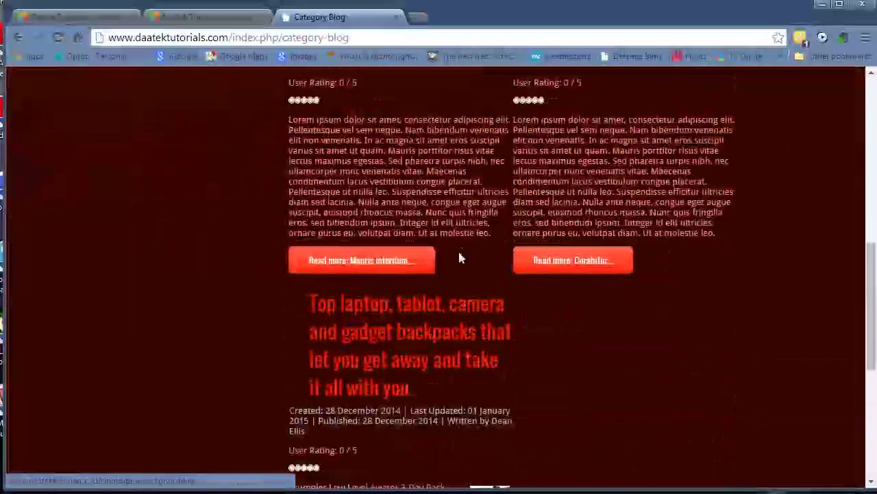
scroll(459, 199, up, 4)
scroll(460, 198, up, 3)
scroll(411, 196, down, 6)
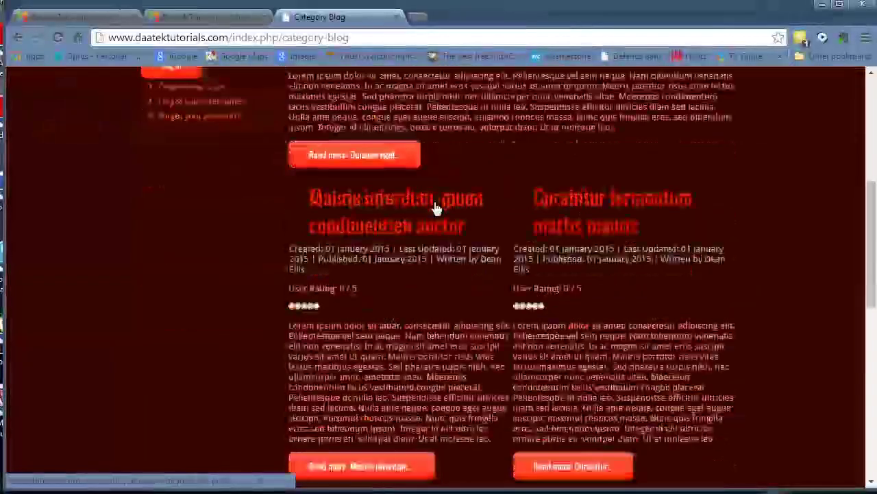
scroll(520, 260, down, 3)
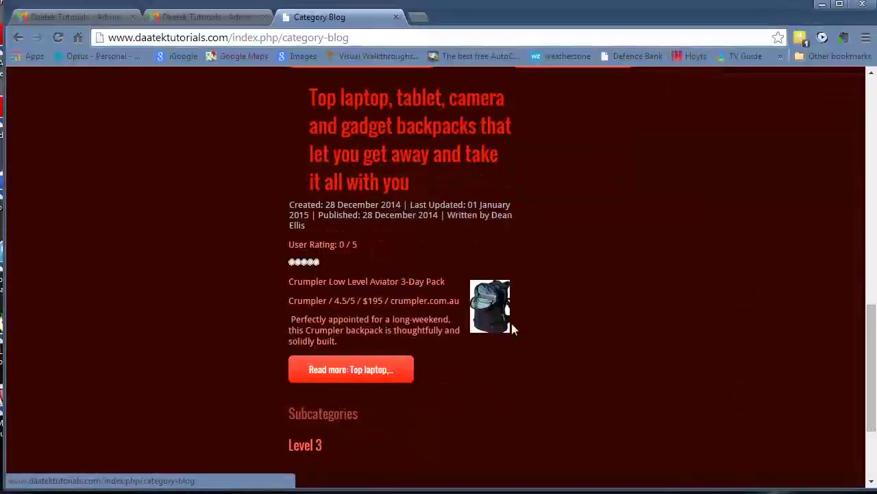
scroll(542, 316, up, 4)
scroll(583, 295, up, 4)
scroll(505, 237, down, 6)
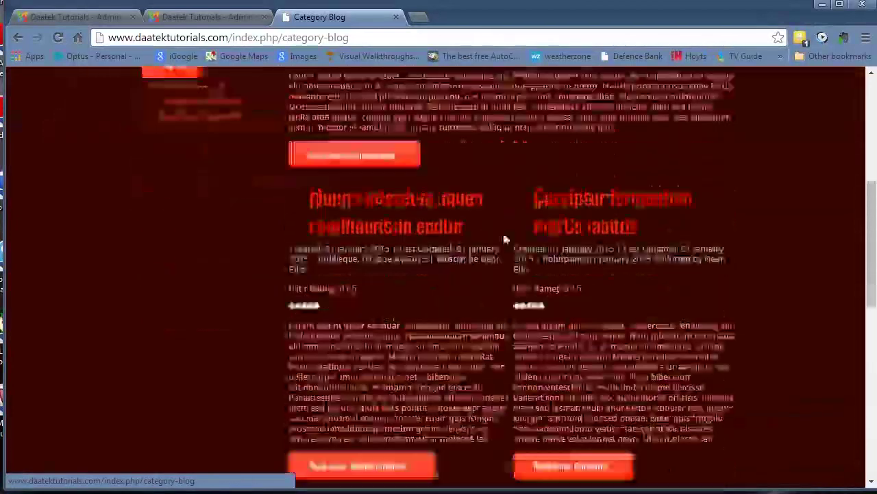
scroll(493, 227, up, 4)
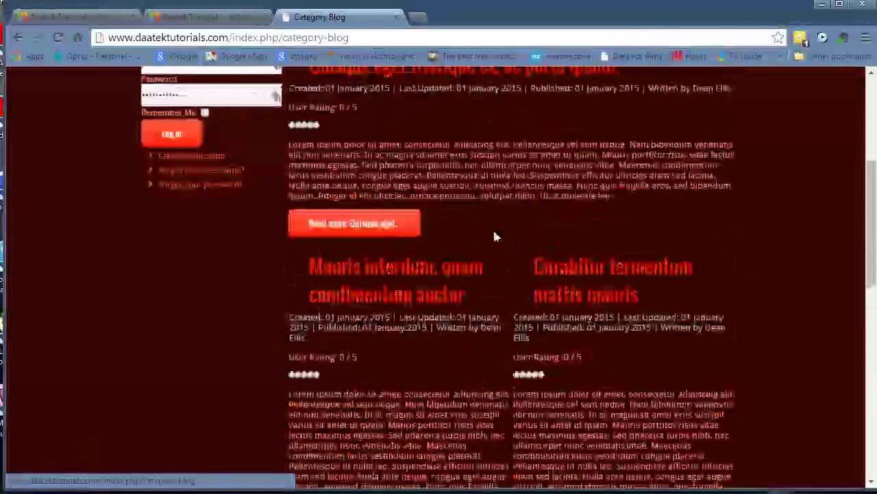
Set Include Subcategories back to 5.
click(91, 21)
scroll(304, 318, down, 4)
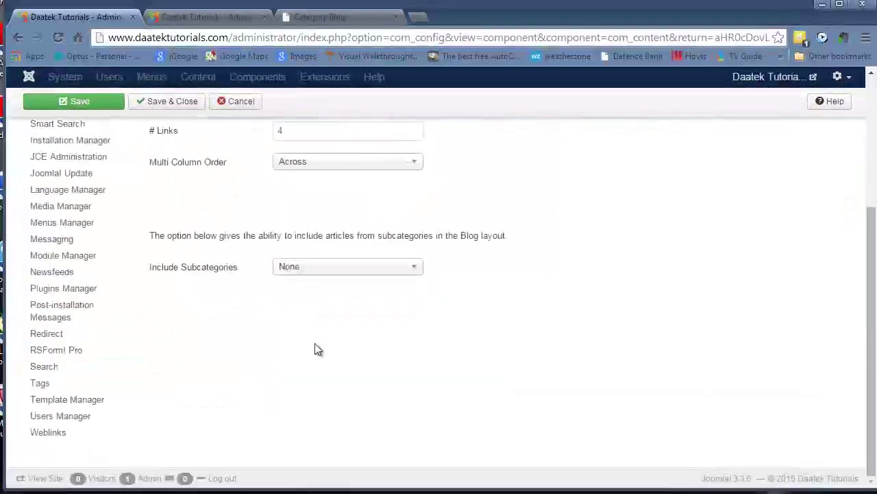
click(415, 272)
click(309, 388)
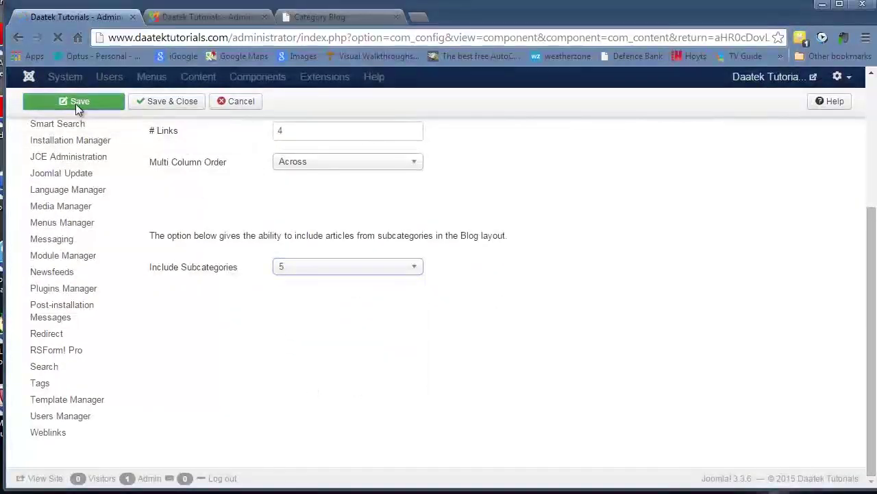
Review the blog page showing the Level 3 subcategory, four article links and Page 1 of 2.
click(320, 17)
scroll(541, 197, up, 5)
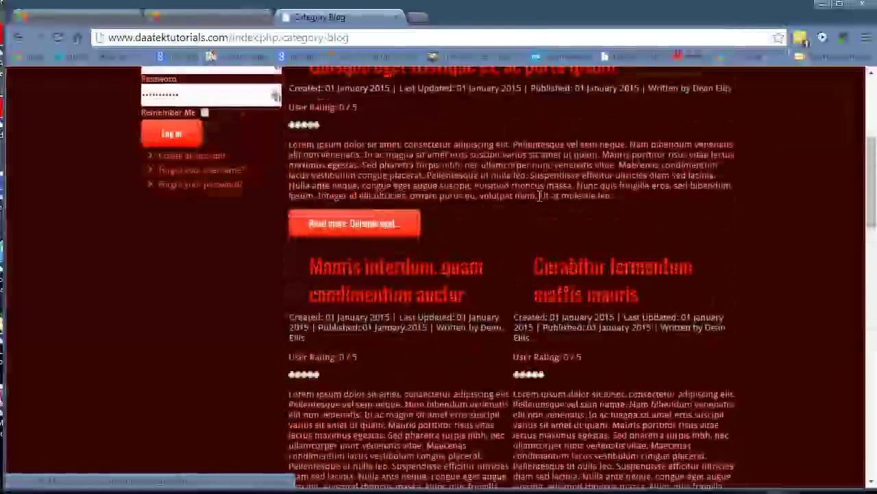
scroll(540, 196, up, 2)
scroll(541, 197, down, 10)
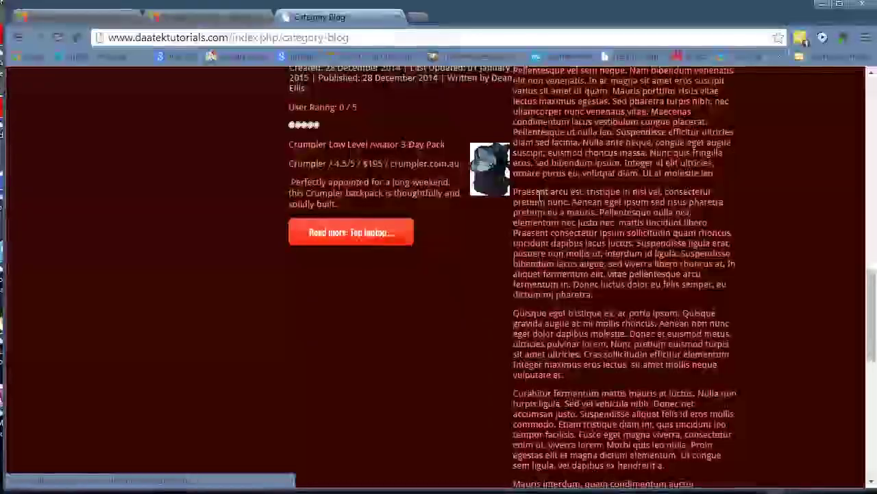
scroll(541, 195, down, 3)
scroll(540, 197, up, 15)
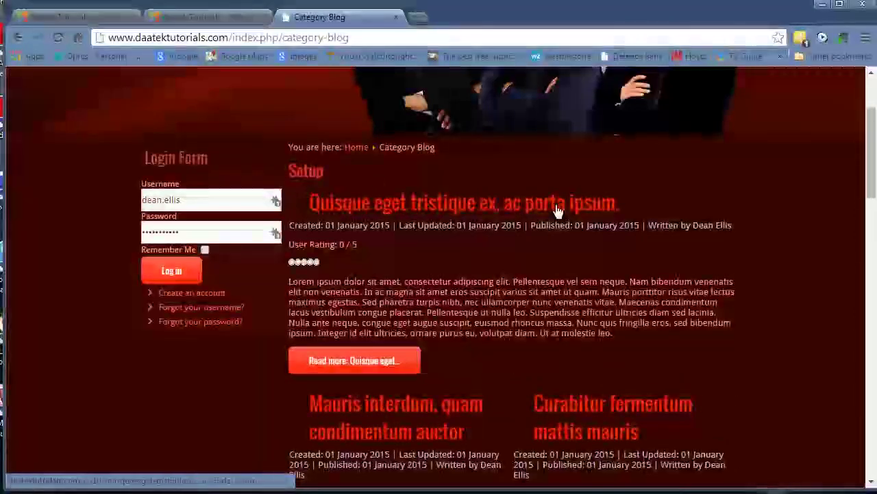
scroll(557, 205, down, 10)
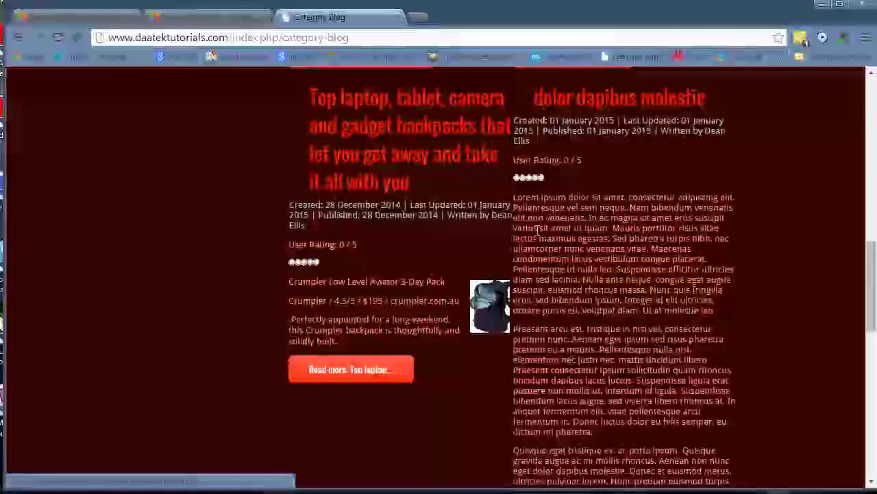
scroll(541, 212, down, 12)
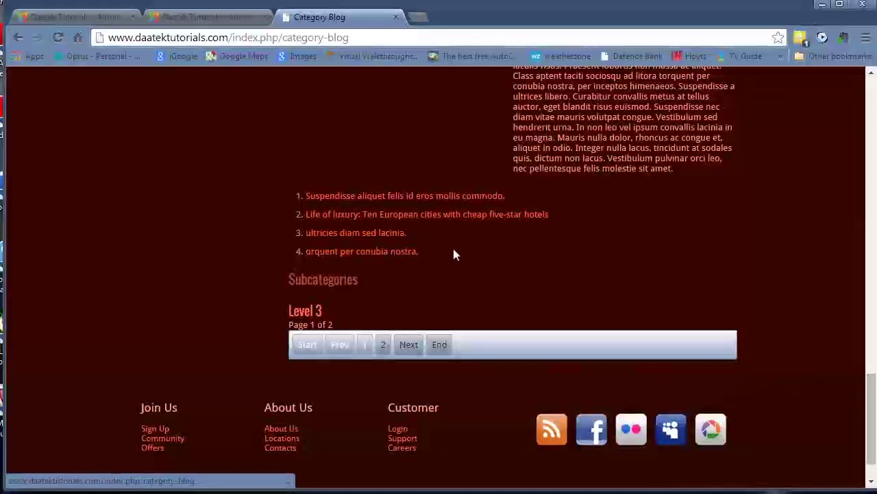
scroll(453, 252, up, 20)
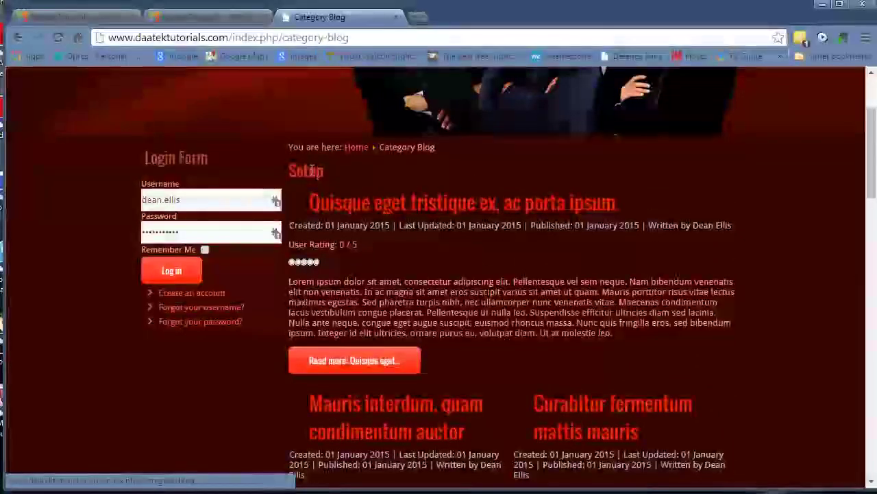
scroll(343, 180, down, 6)
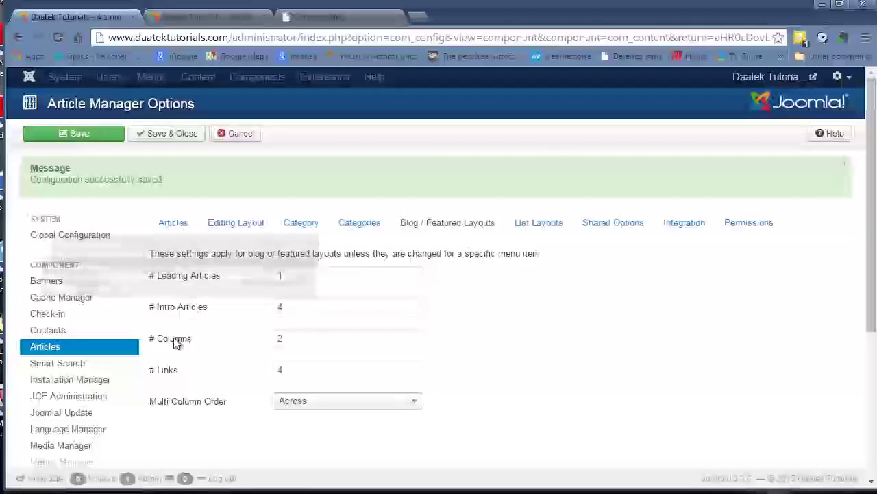
Set the blog layouts to 6 intro articles, 3 columns and 10 links.
click(76, 16)
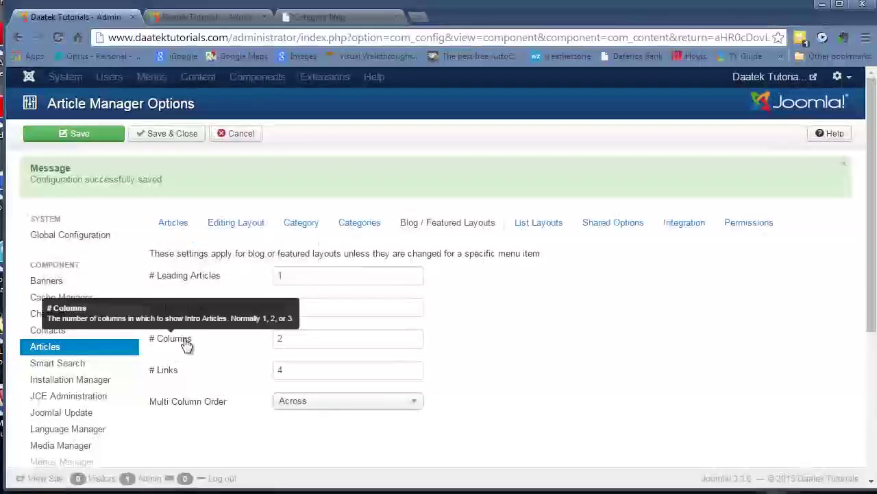
double_click(281, 306)
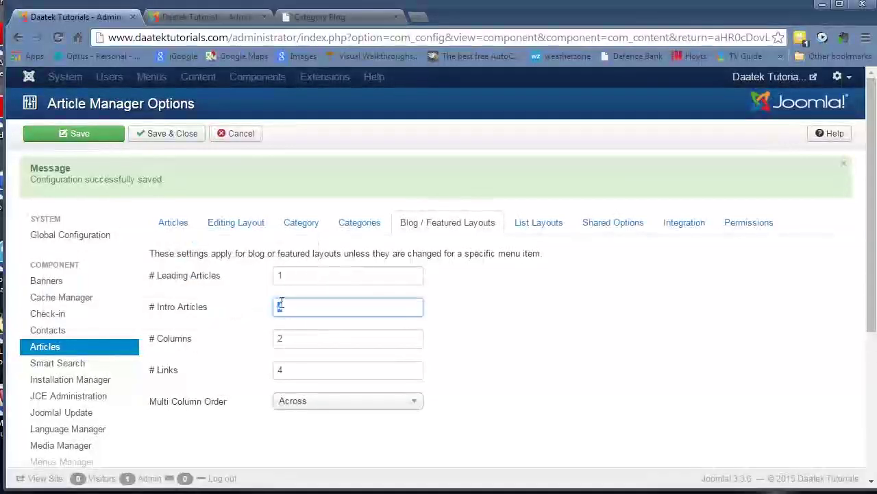
text(6)
drag(299, 340, 267, 336)
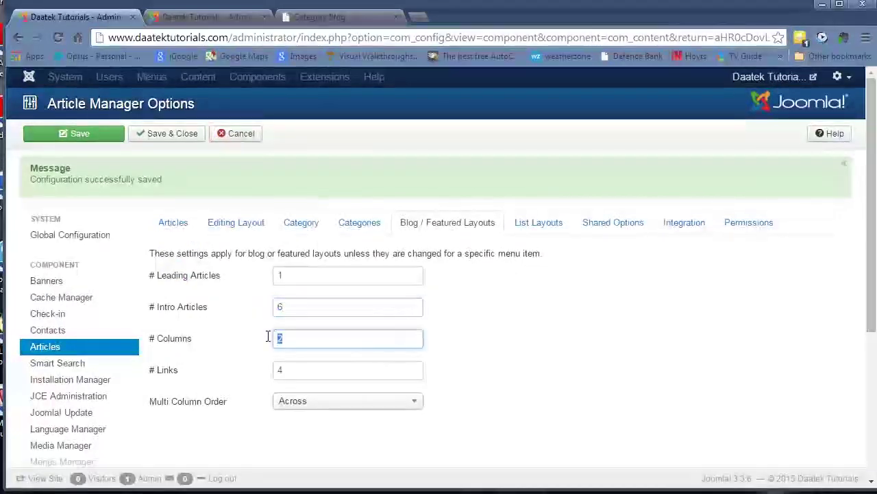
text(3)
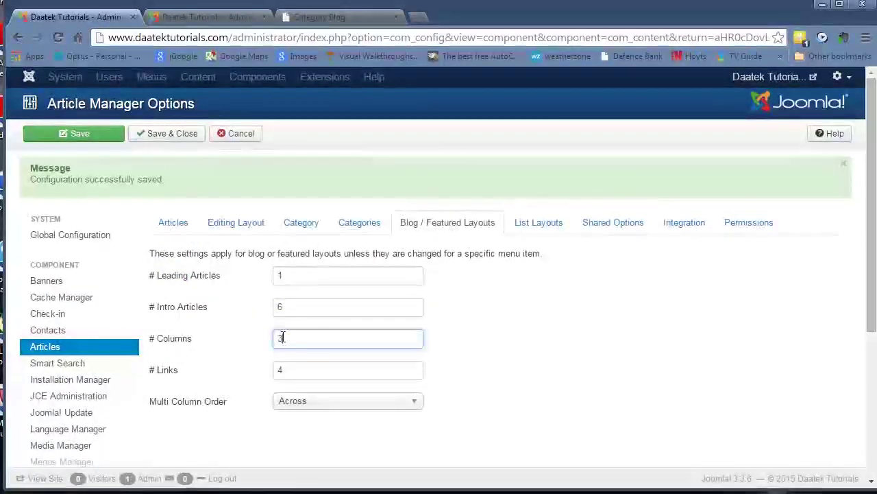
drag(300, 372, 277, 369)
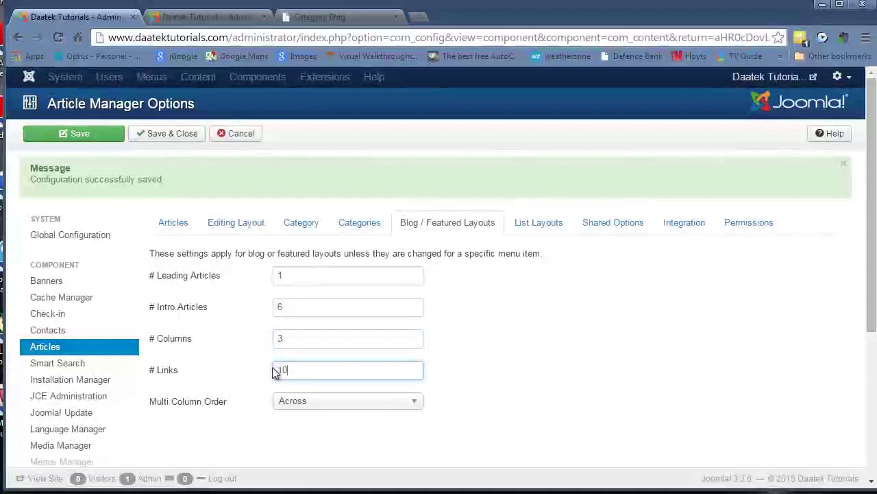
Preview the three-column layout on the site's Category Blog page.
key(ctrl+3)
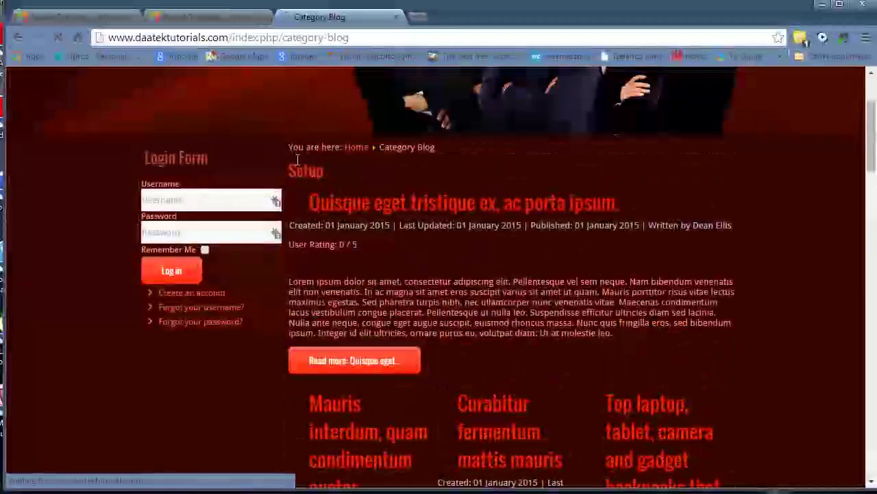
scroll(511, 192, down, 2)
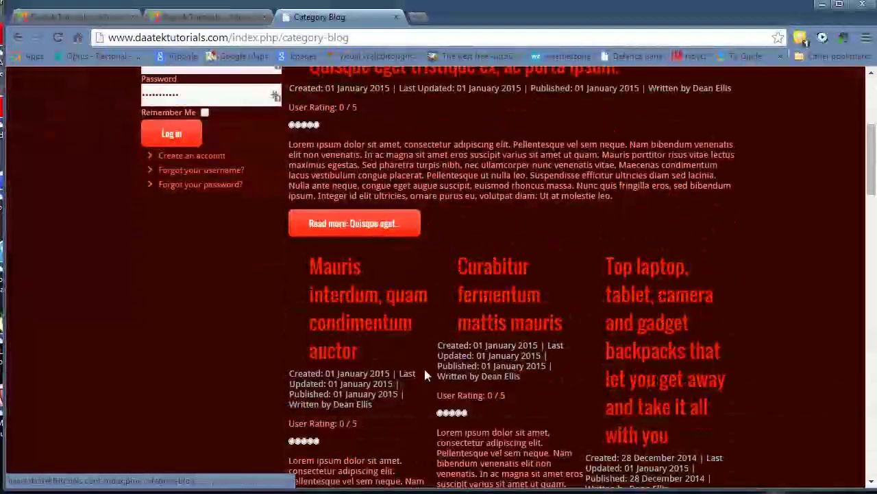
scroll(424, 373, down, 2)
scroll(372, 306, down, 1)
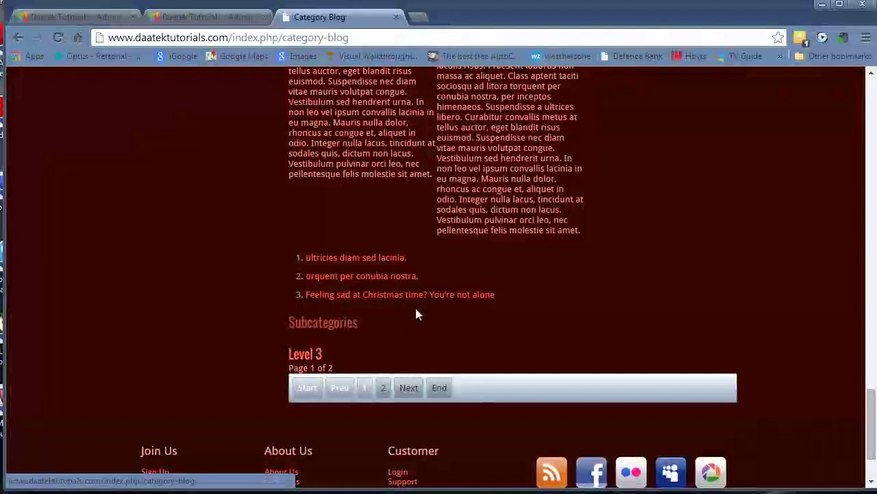
key(Home)
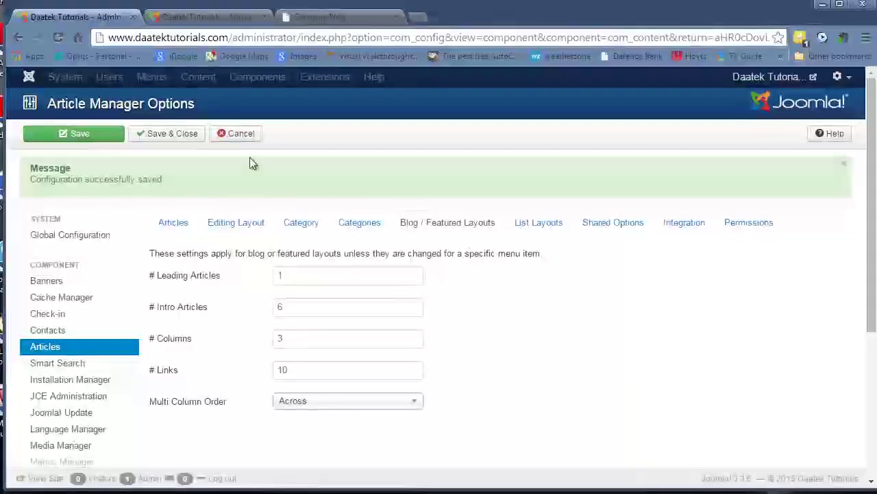
Set Include Subcategories to None in the blog layout options.
scroll(413, 274, down, 4)
click(414, 269)
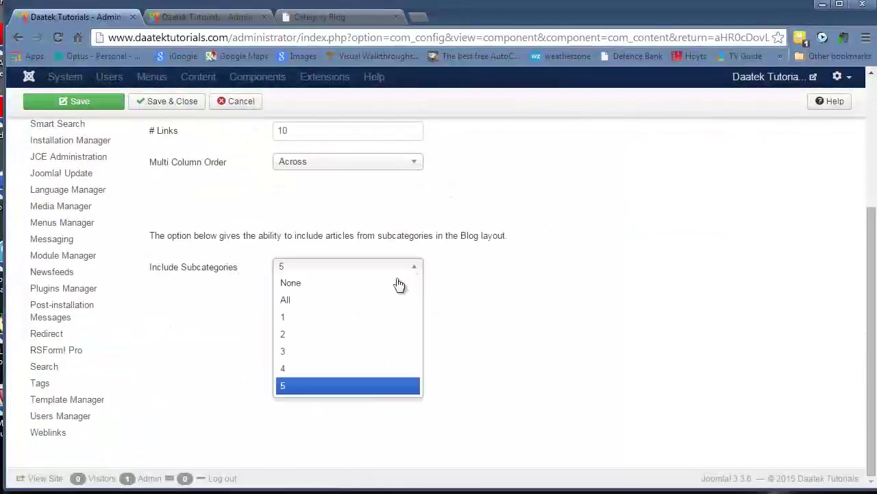
click(363, 286)
scroll(461, 303, up, 5)
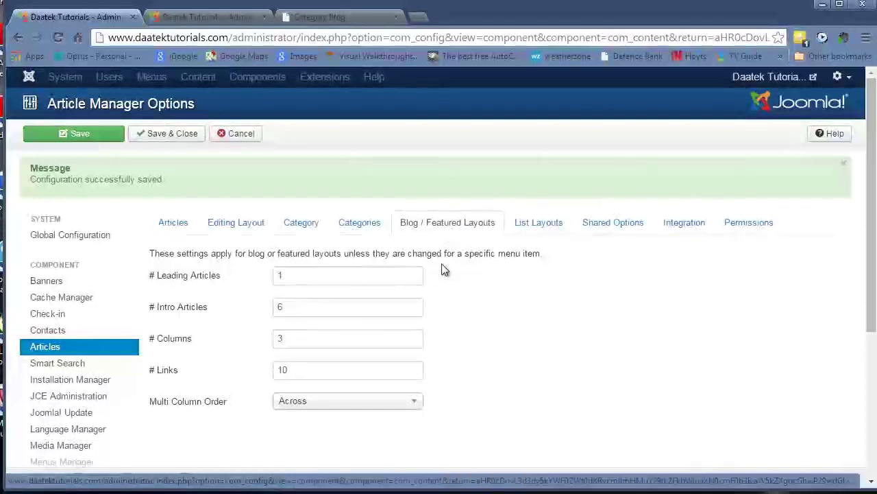
Look over the site's Home page, then return to the admin menu-item editor.
click(313, 17)
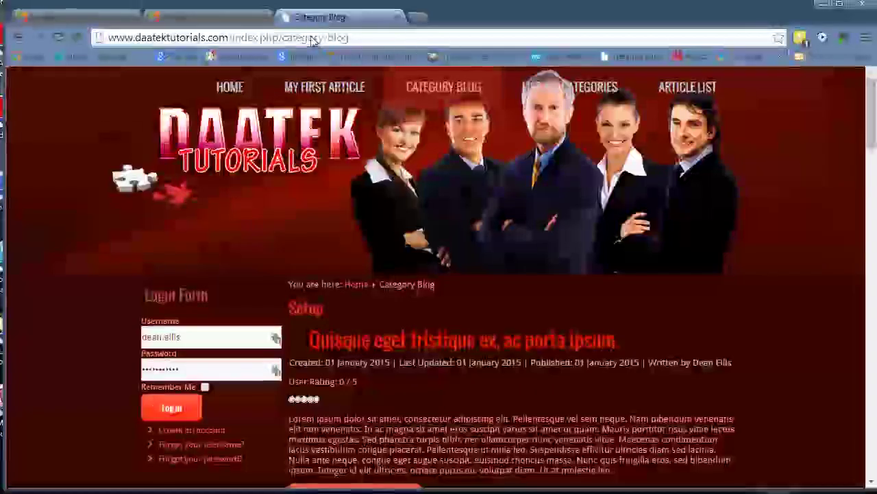
click(230, 88)
scroll(363, 176, down, 15)
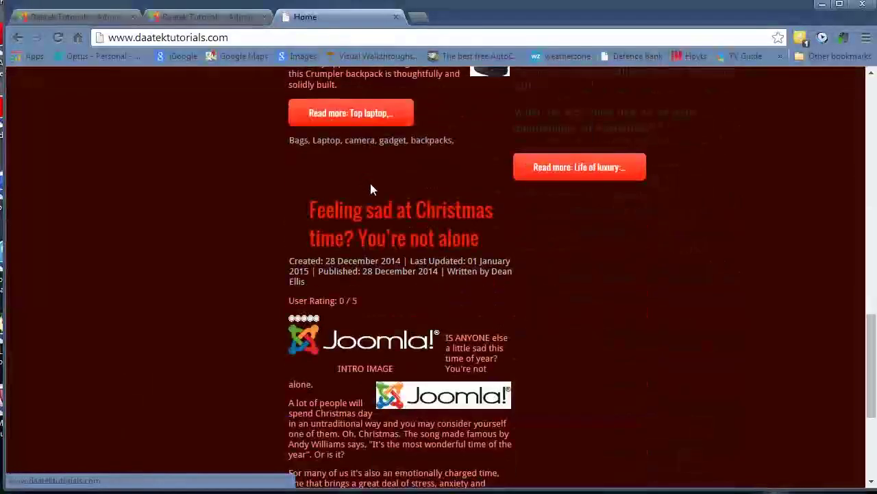
scroll(370, 183, up, 15)
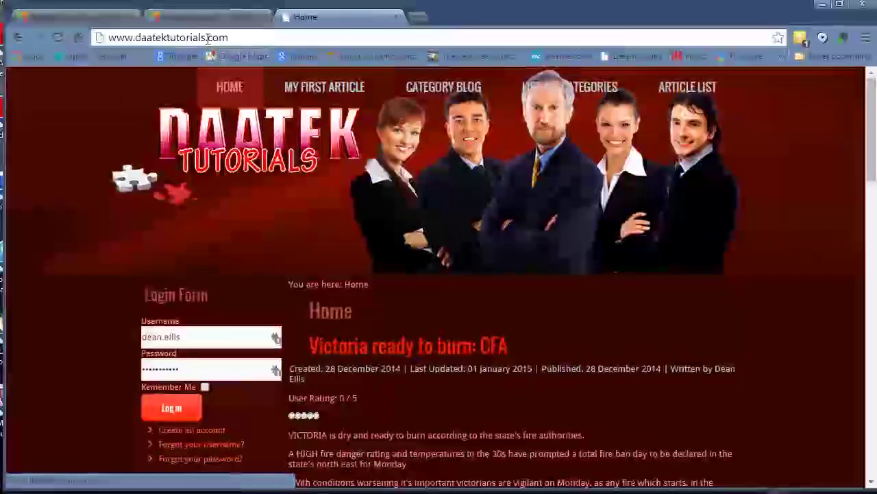
click(190, 18)
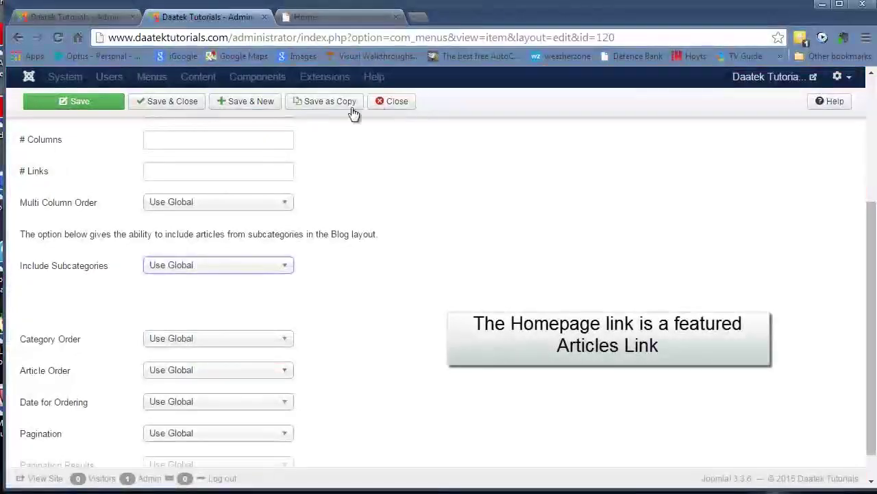
Reopen the Home menu item and review its Layout values: 1 leading, 6 intro, 2 columns, 5 links.
click(392, 107)
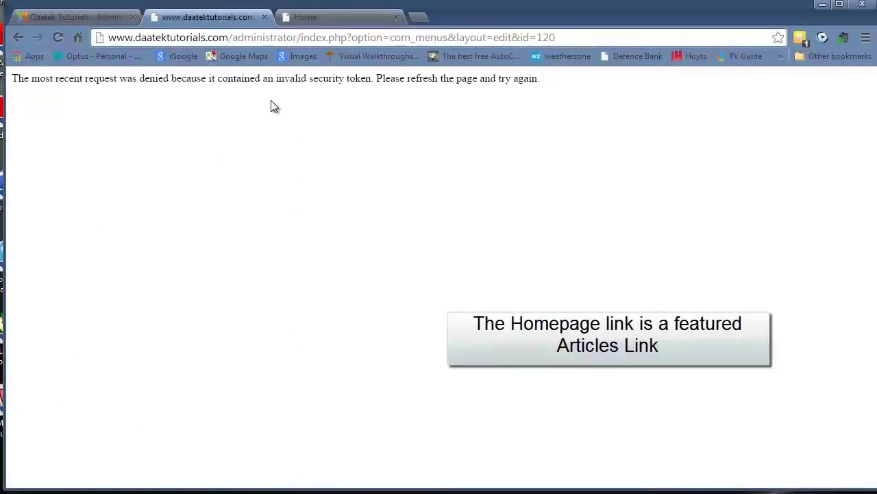
key(alt+Left)
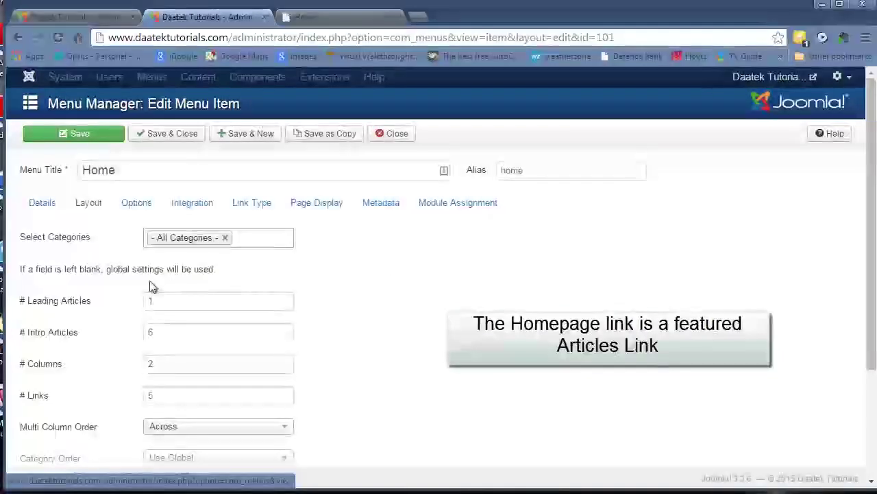
scroll(290, 355, down, 2)
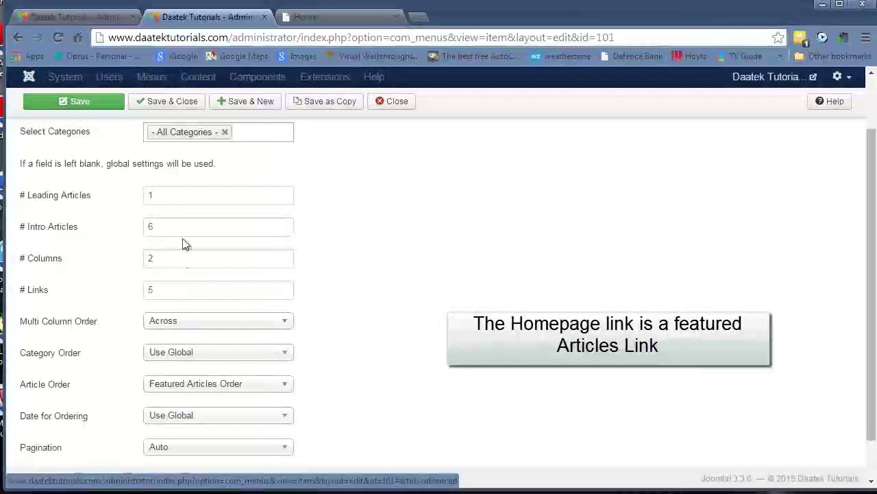
scroll(119, 113, up, 2)
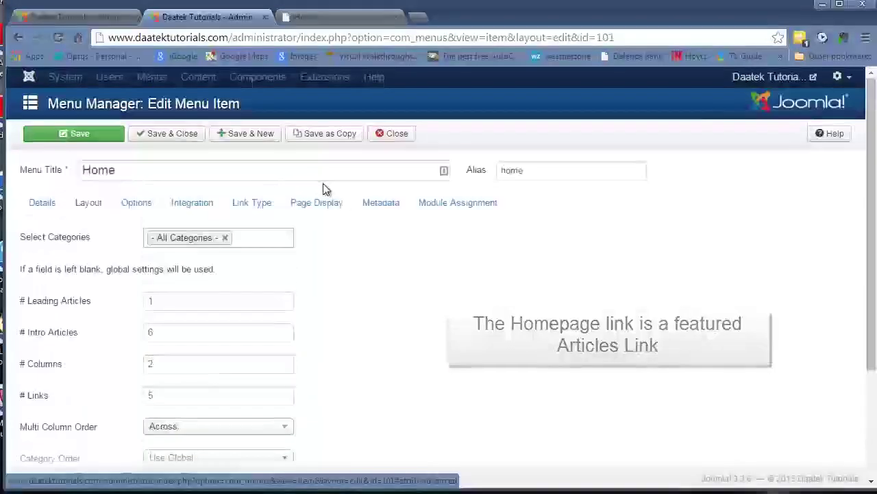
scroll(117, 238, down, 2)
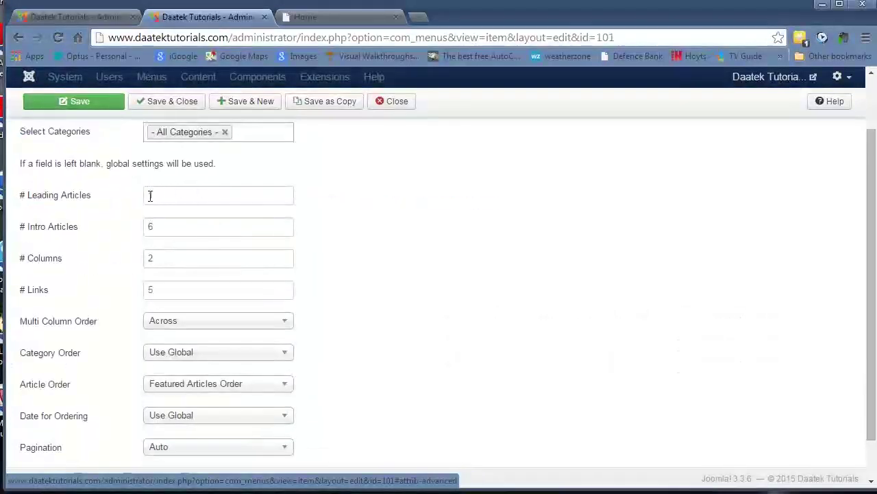
scroll(212, 226, down, 1)
scroll(171, 186, up, 1)
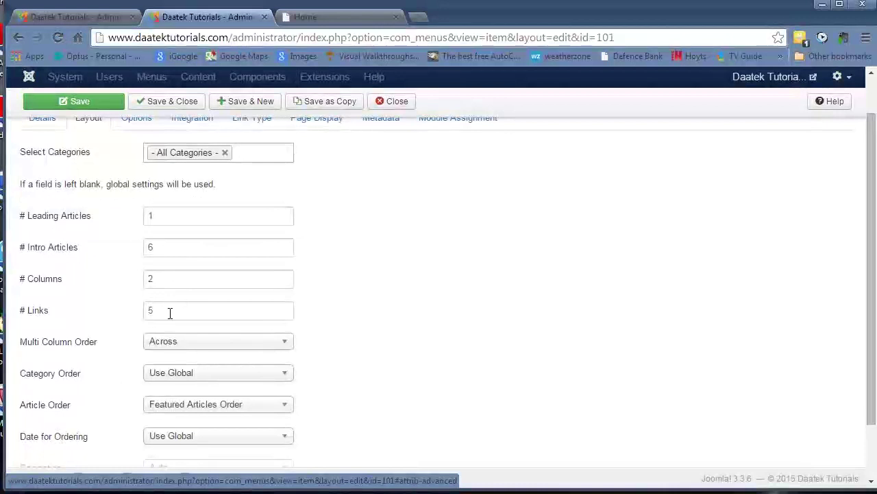
scroll(169, 312, up, 1)
scroll(81, 273, down, 1)
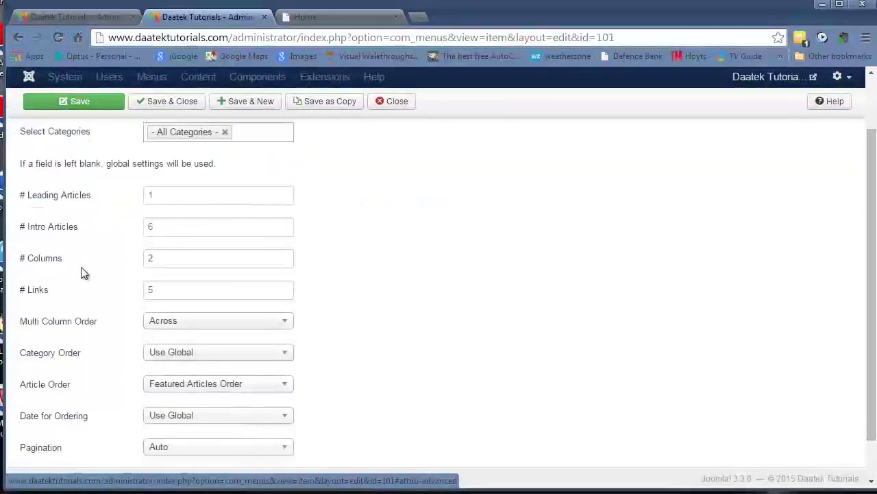
scroll(188, 283, up, 2)
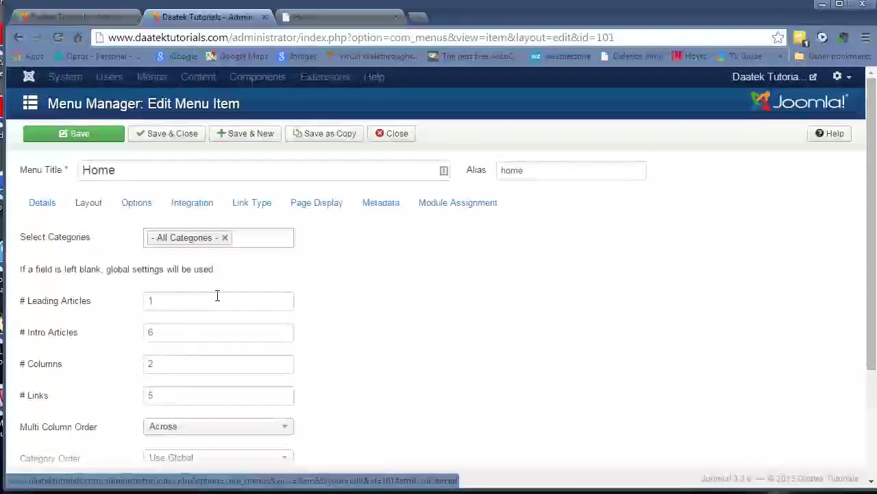
scroll(95, 393, down, 2)
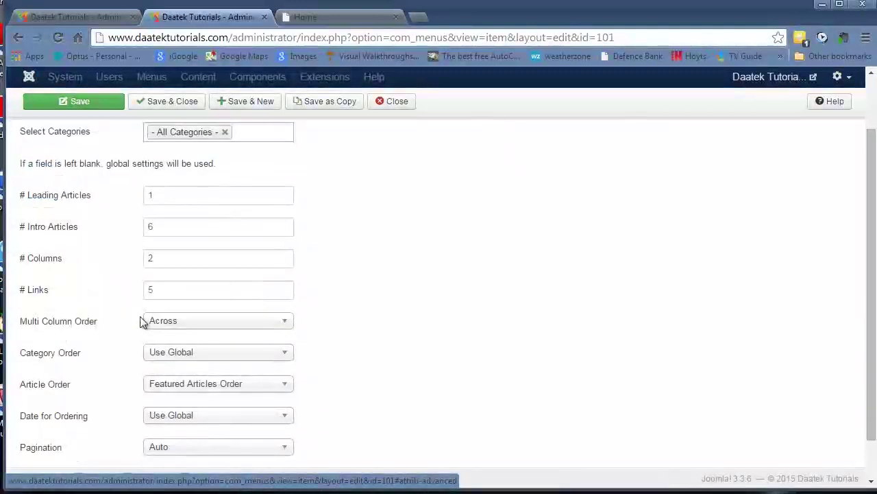
scroll(121, 299, down, 1)
scroll(124, 301, up, 1)
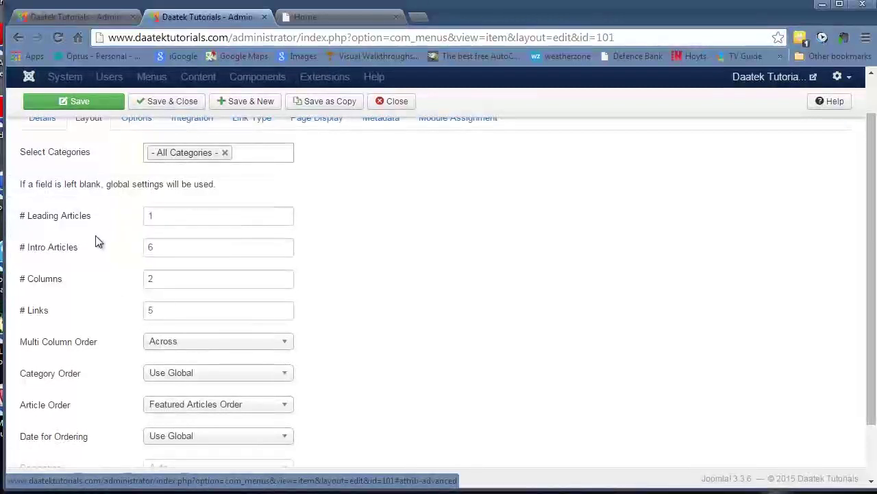
Clear the Home item's leading, intro, column and link counts.
double_click(155, 216)
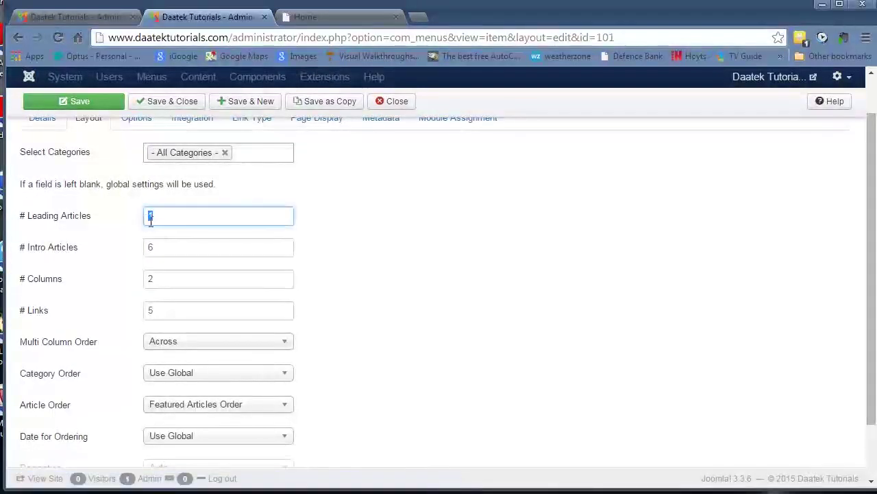
drag(172, 216, 134, 245)
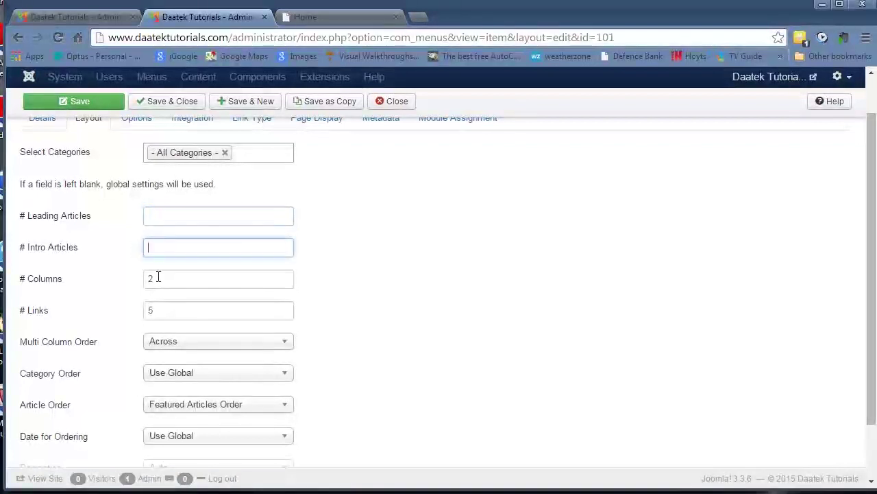
drag(158, 276, 147, 278)
key(BackSpace)
drag(159, 310, 142, 312)
key(BackSpace)
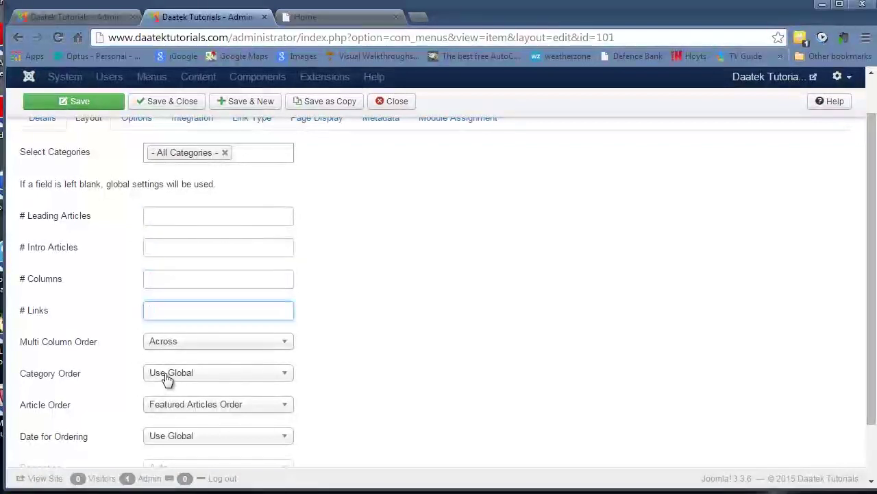
Set Multi Column Order and Article Order to Use Global.
click(281, 343)
click(266, 358)
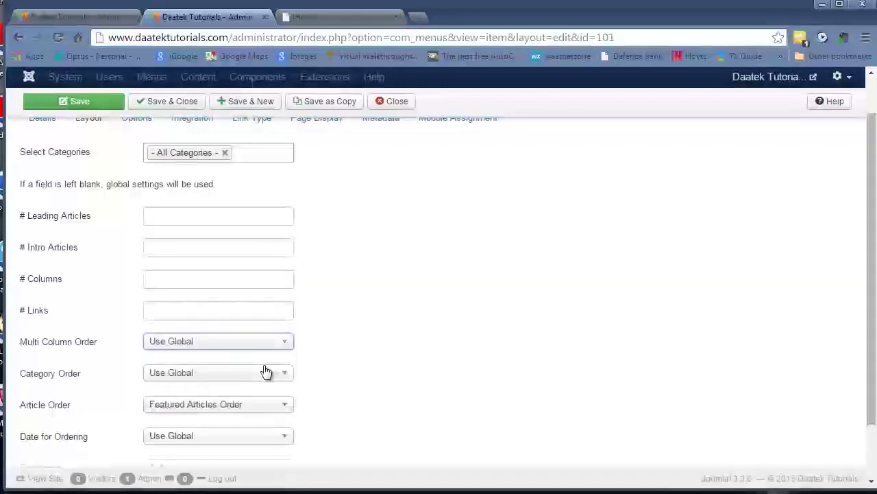
click(268, 408)
click(251, 442)
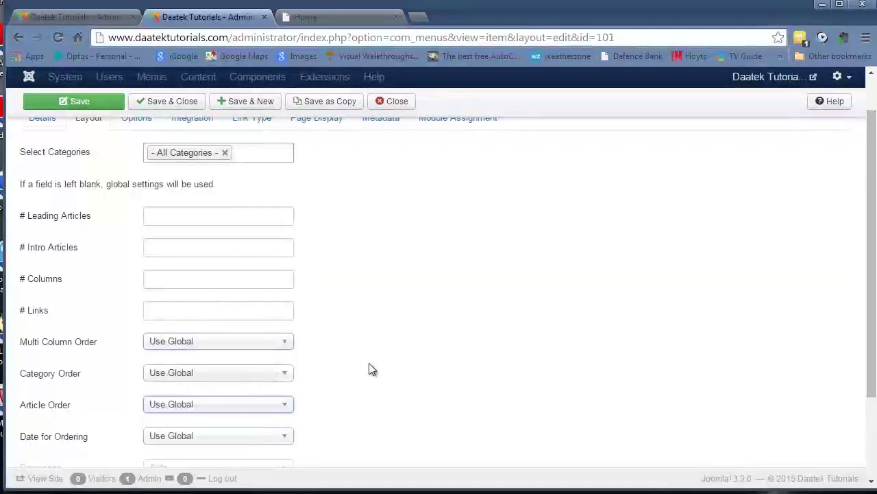
scroll(369, 362, down, 2)
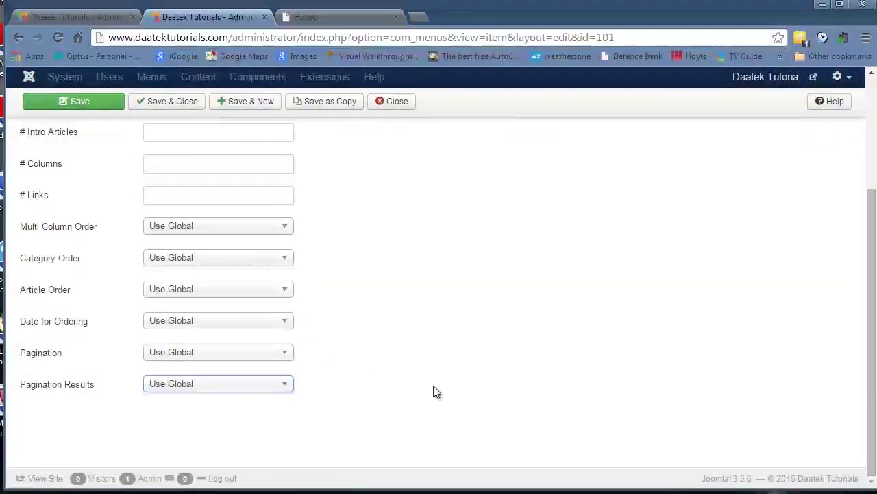
scroll(436, 388, up, 3)
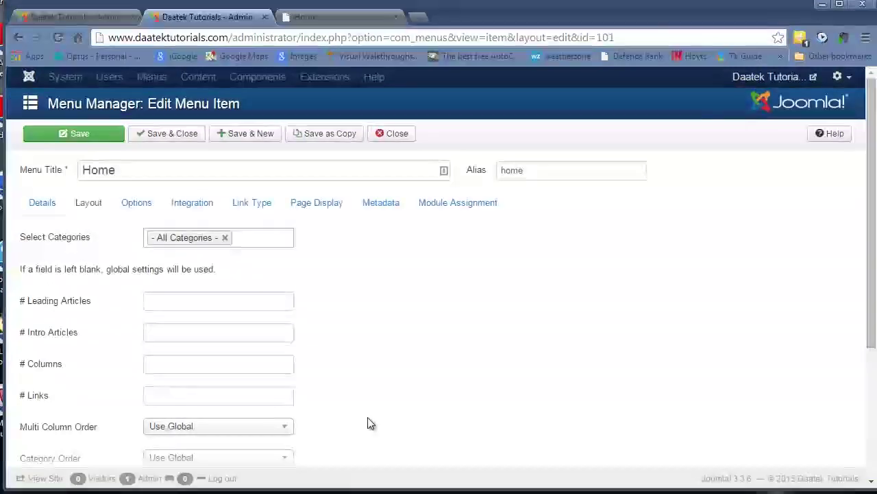
scroll(368, 421, down, 2)
scroll(368, 419, up, 2)
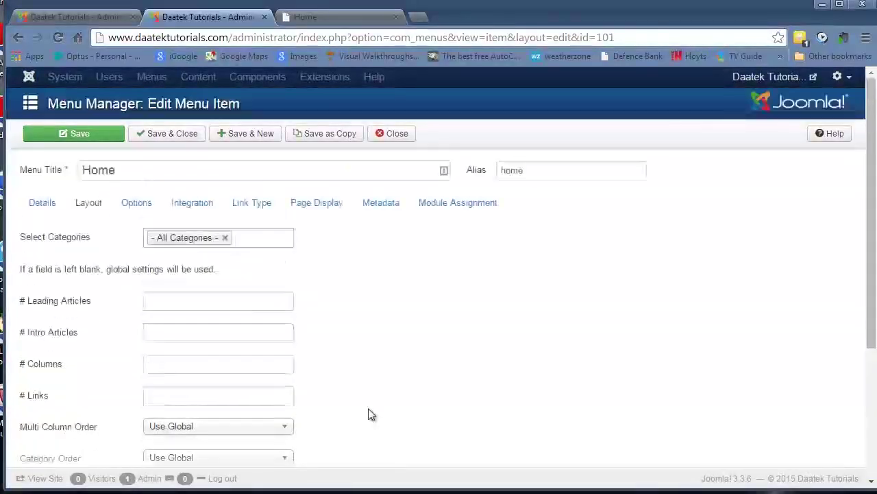
Save the Home menu item and scroll through the articles on the front-end home page.
click(82, 141)
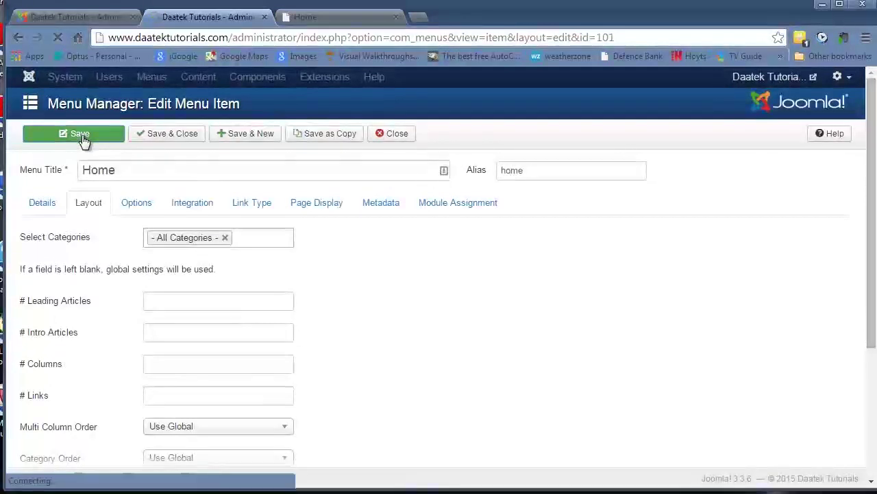
click(305, 17)
scroll(254, 160, down, 6)
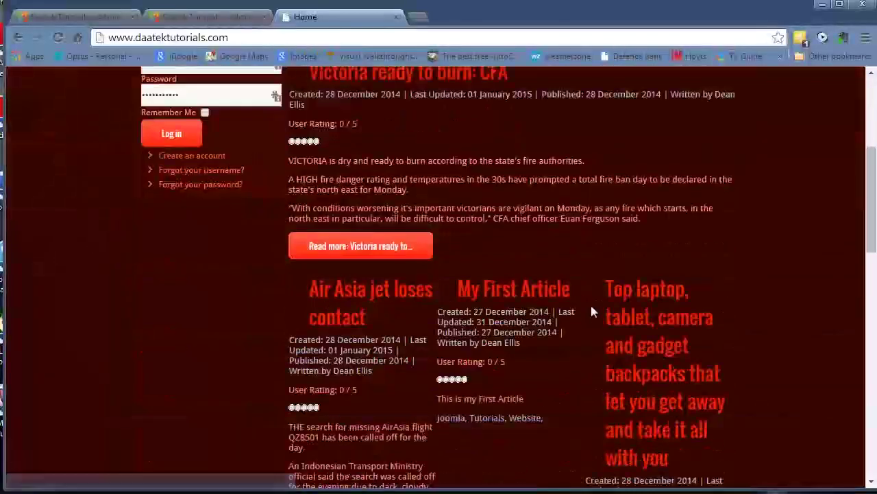
scroll(591, 311, down, 10)
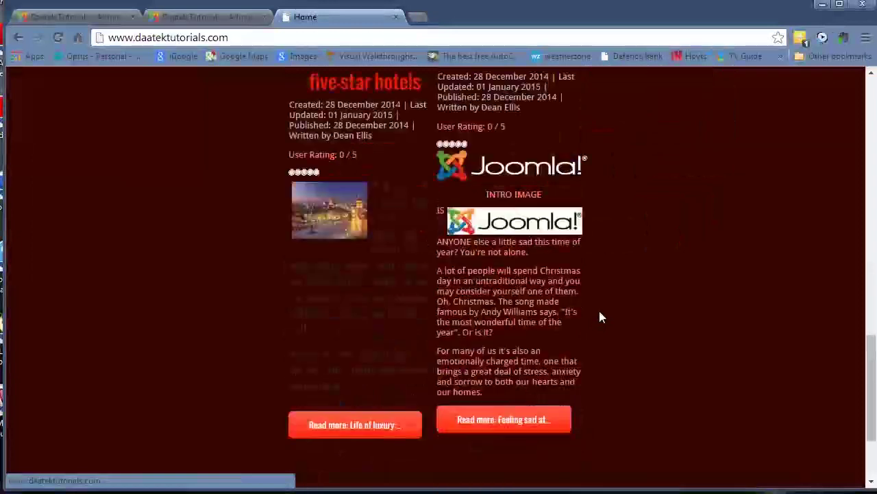
scroll(600, 317, down, 3)
scroll(613, 285, up, 6)
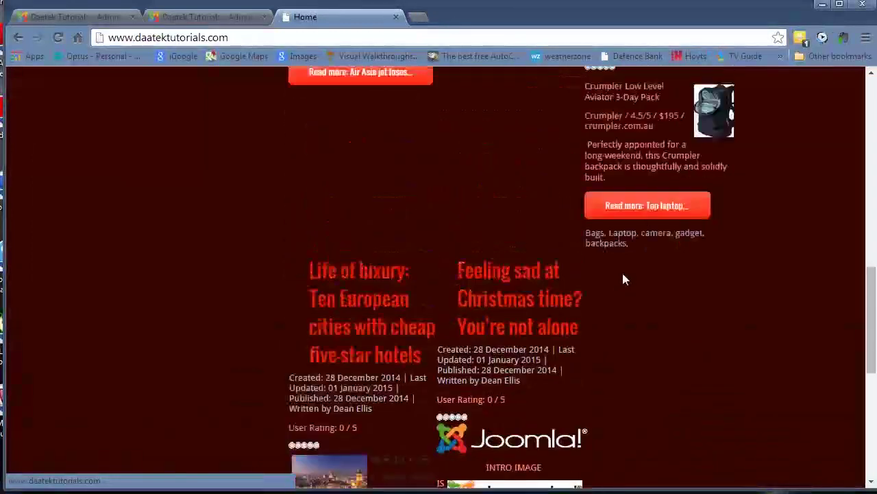
scroll(624, 279, up, 10)
scroll(467, 212, down, 4)
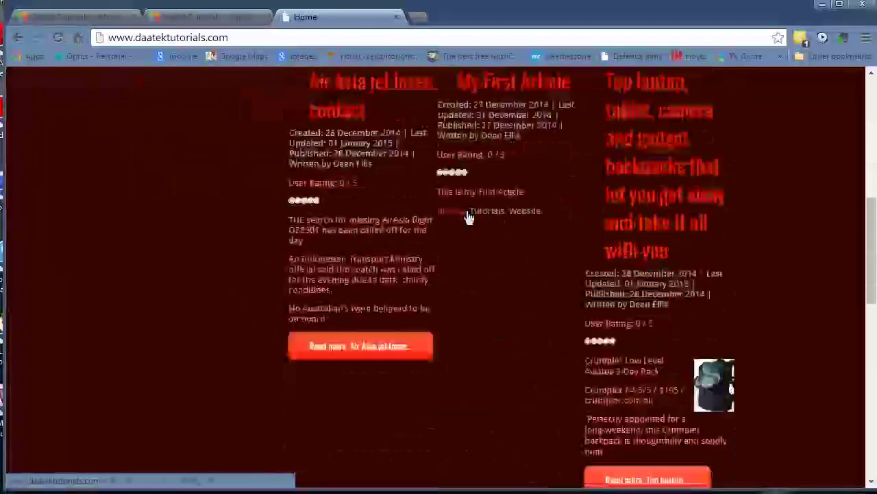
scroll(468, 217, down, 6)
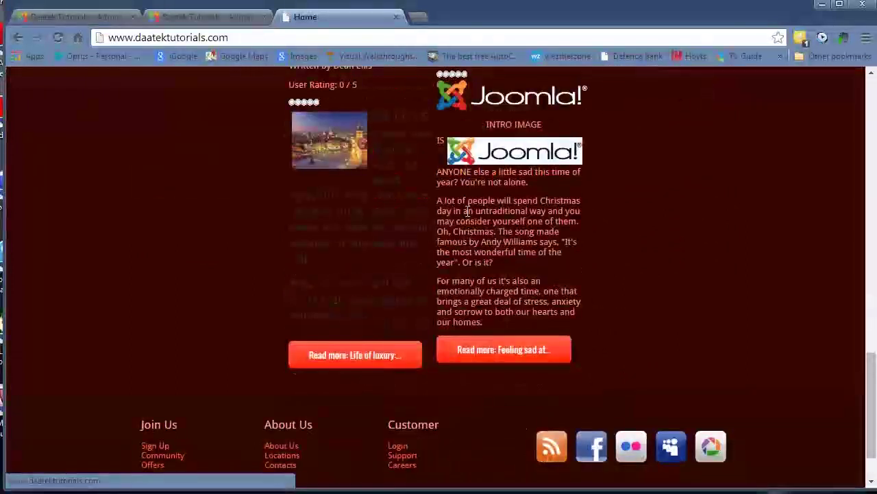
scroll(420, 234, up, 6)
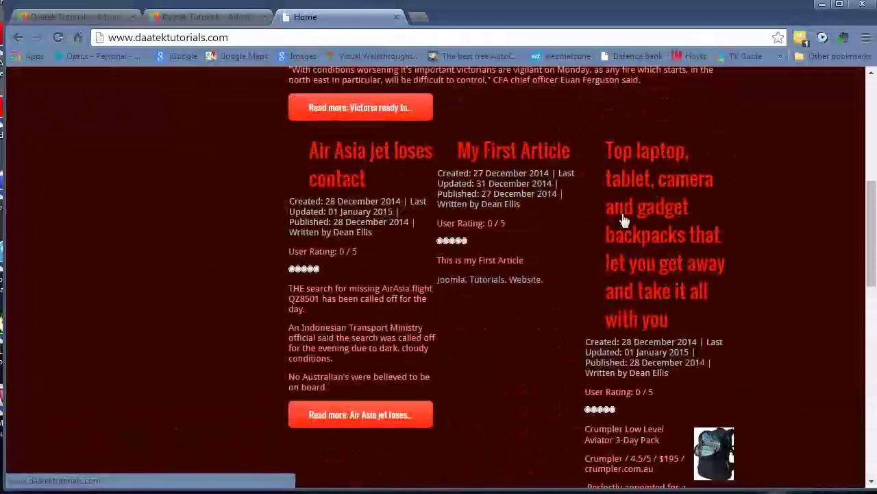
scroll(621, 271, down, 3)
scroll(624, 274, up, 7)
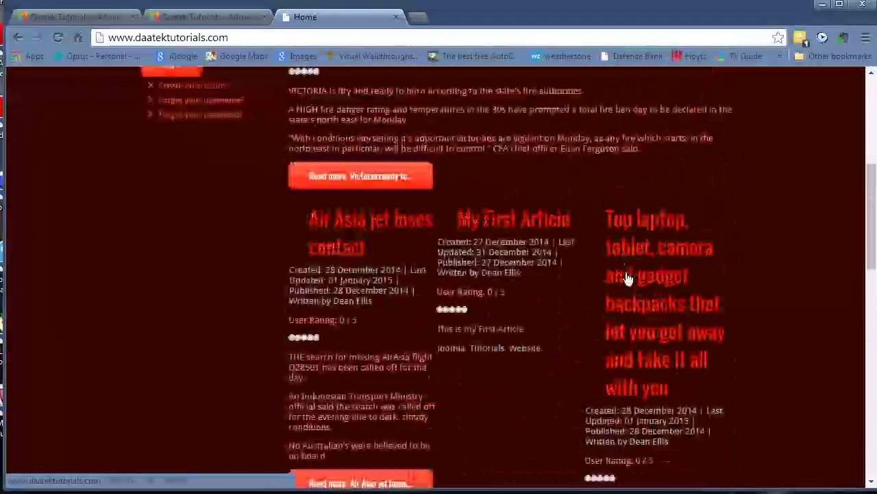
scroll(637, 267, up, 4)
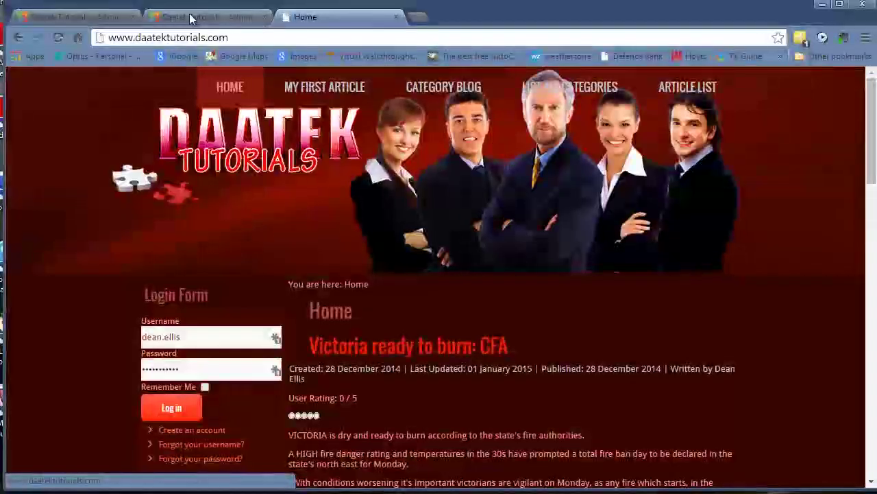
click(192, 17)
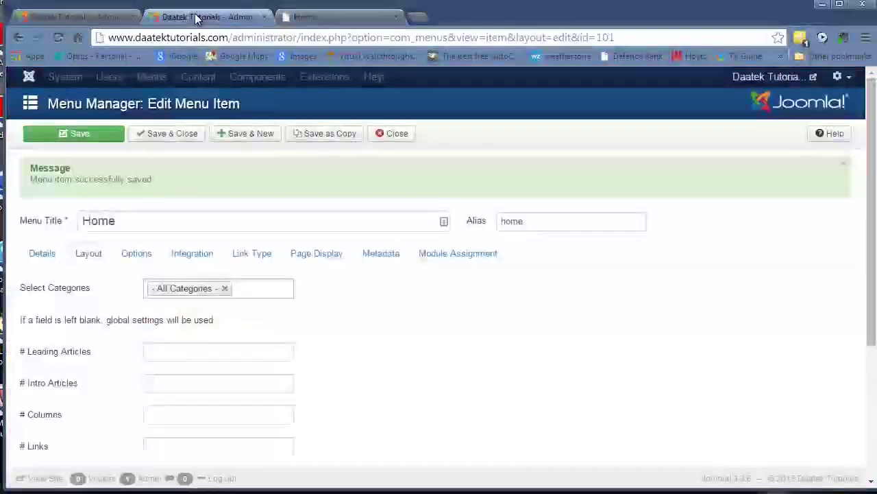
Open the Article Manager List Layouts options and view the front-end Article List page.
click(90, 19)
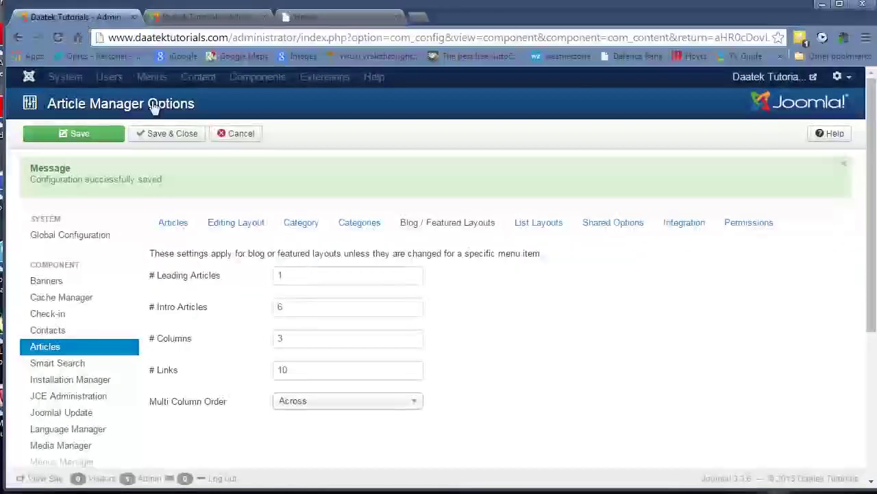
click(544, 231)
scroll(593, 333, down, 2)
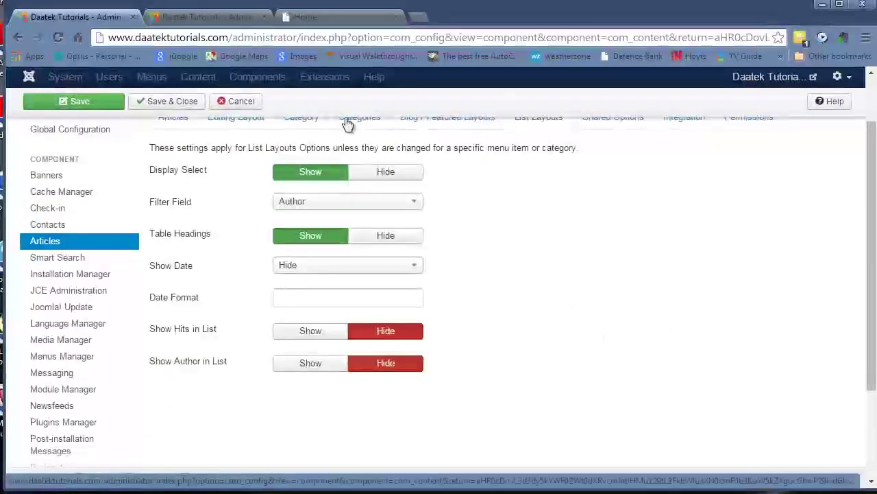
click(305, 17)
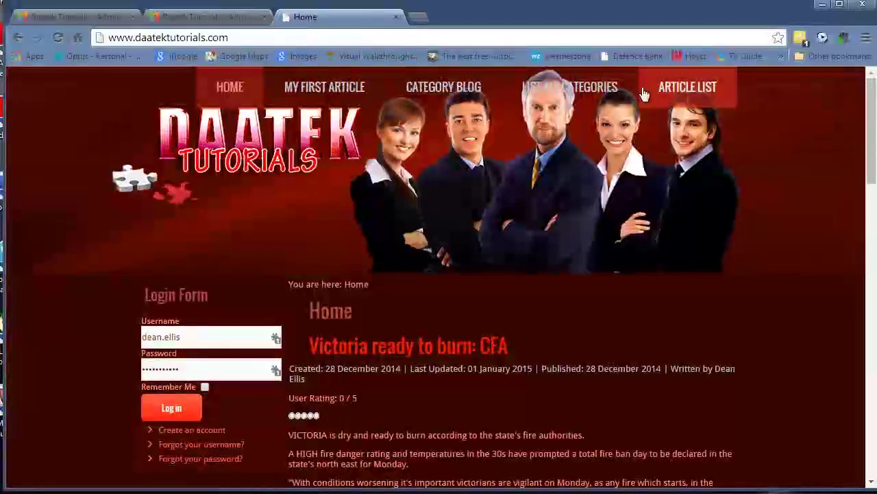
click(684, 88)
scroll(494, 199, down, 2)
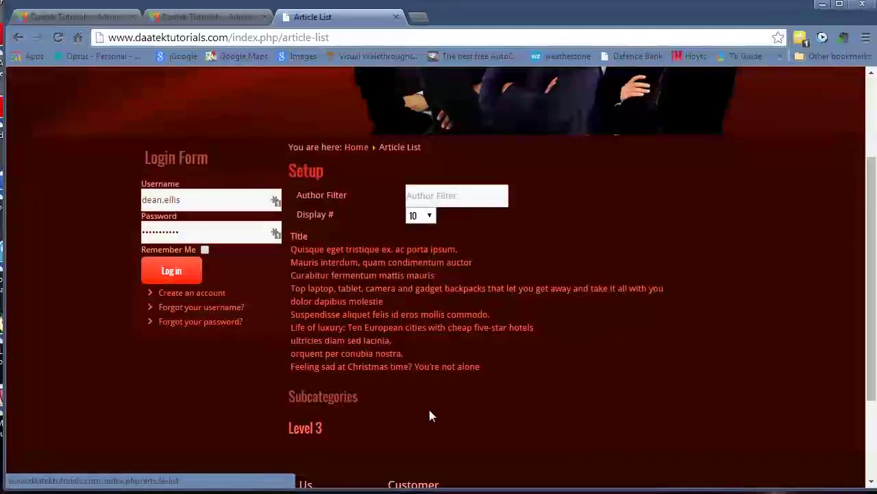
scroll(431, 405, up, 1)
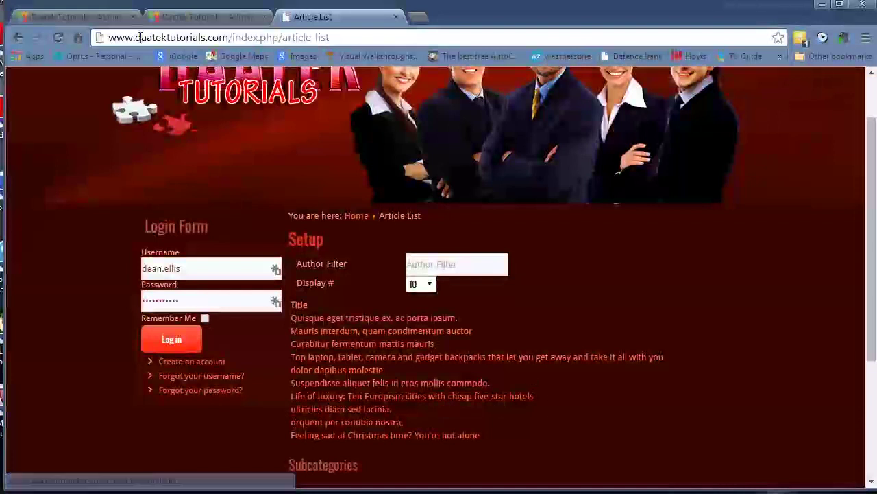
Check the Display # items-per-page choices on the front-end Article List without changing them.
click(96, 18)
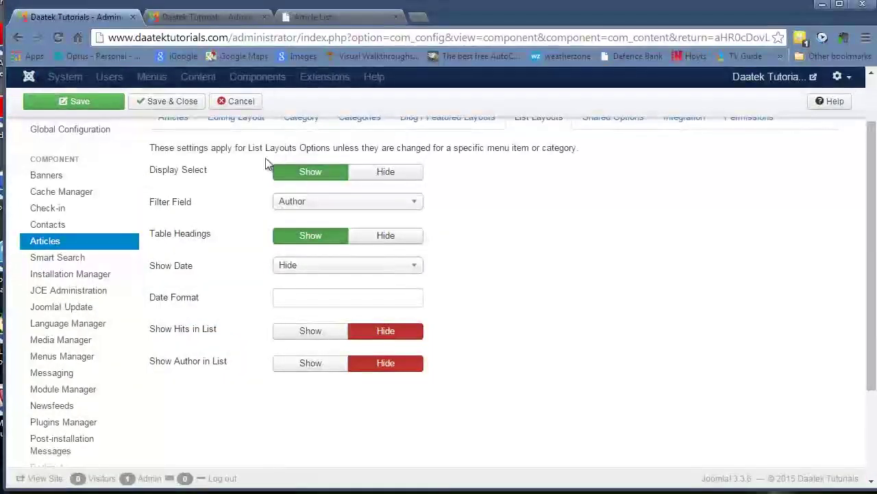
click(318, 18)
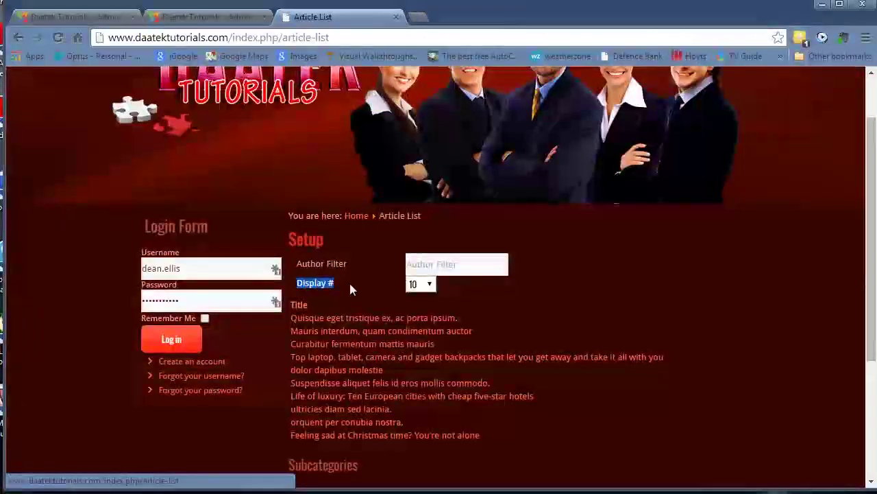
click(429, 285)
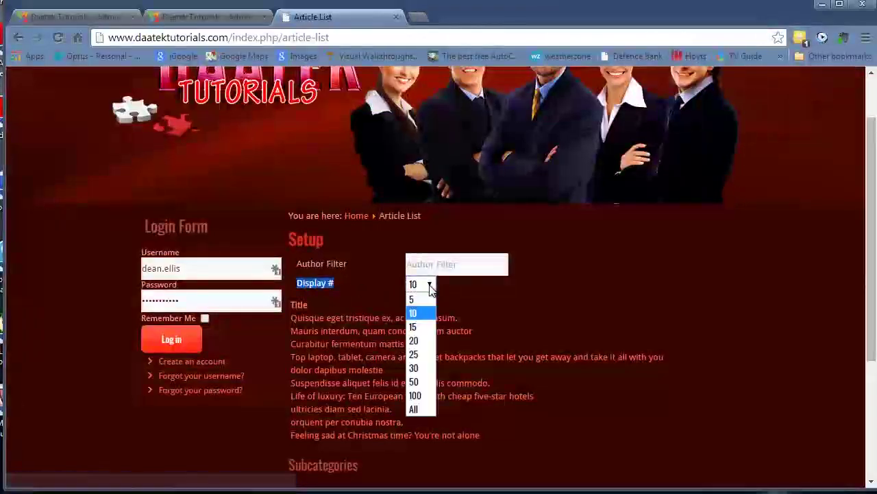
click(432, 285)
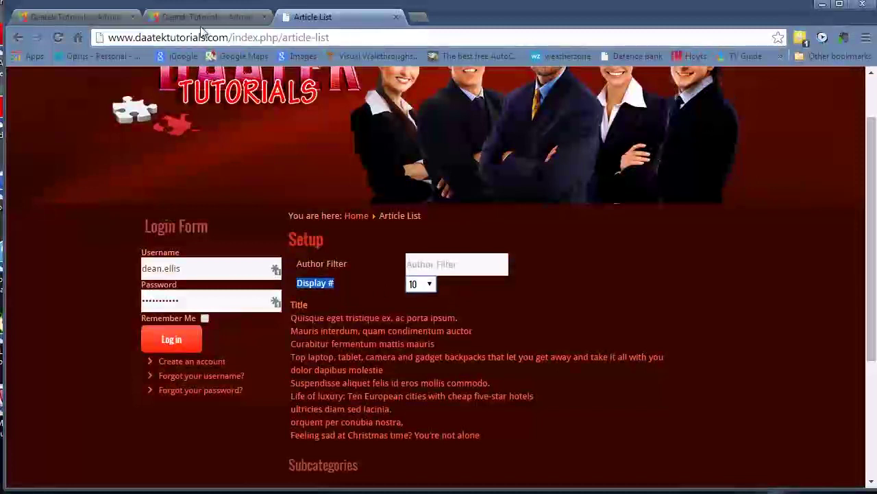
Set Display Select to Hide, save the list layout options, and reload the Article List.
click(140, 18)
click(93, 20)
click(386, 171)
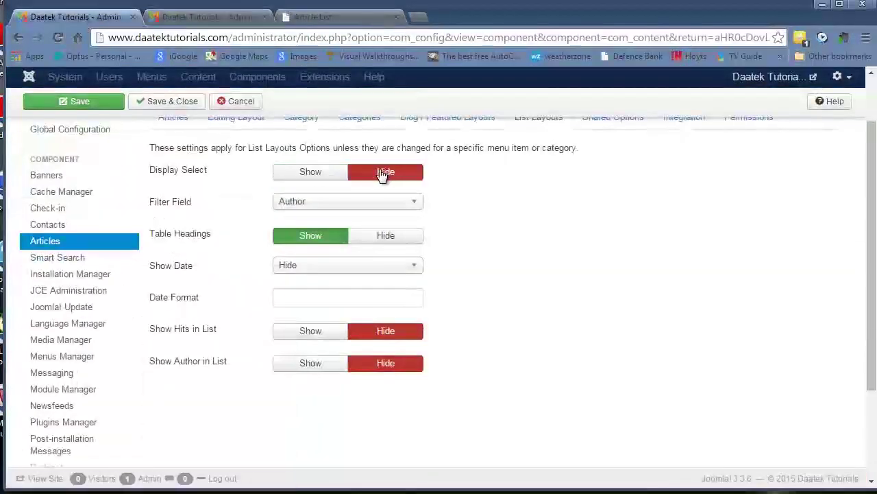
click(89, 102)
key(ctrl+shift+Tab)
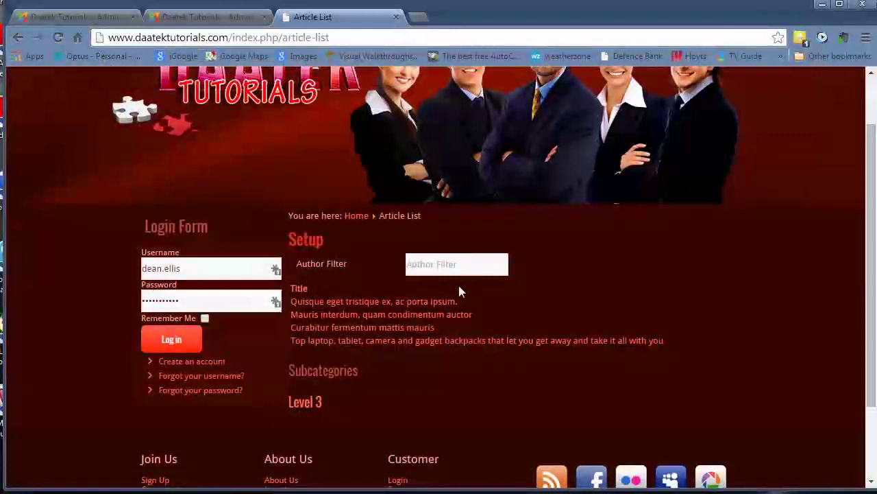
Compare the Filter Field choices with the Author Filter shown on the front-end Article List.
click(111, 19)
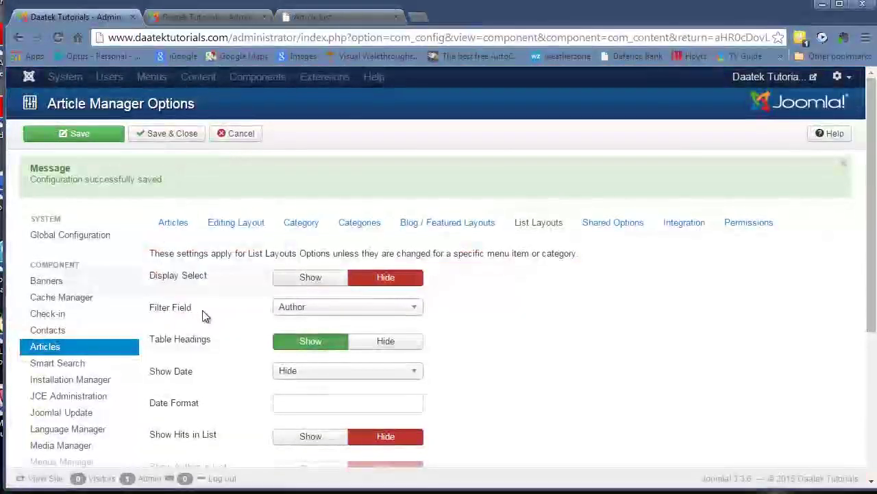
click(410, 314)
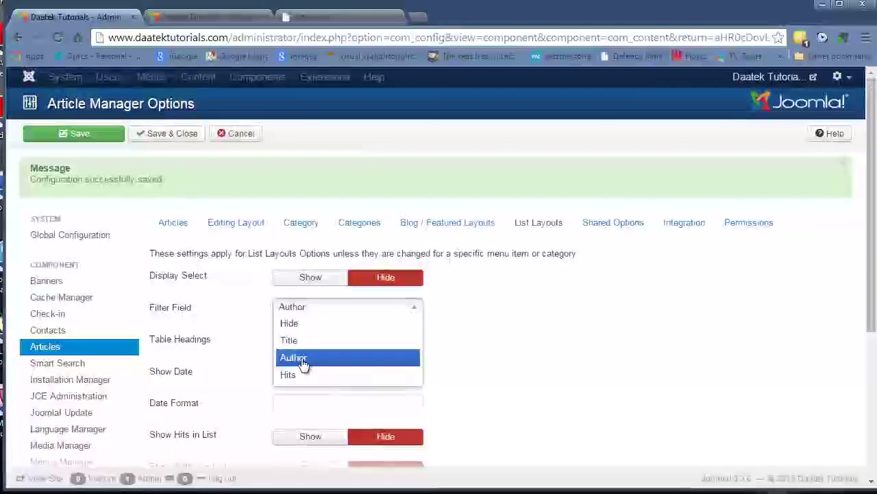
click(323, 20)
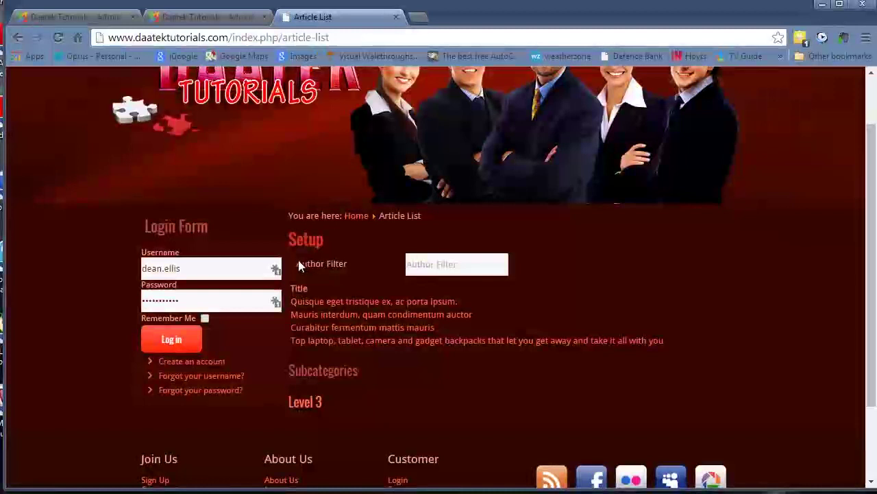
drag(299, 267, 377, 270)
Set Filter Field to Title, save, and reload the Article List to see the Title filter.
click(66, 15)
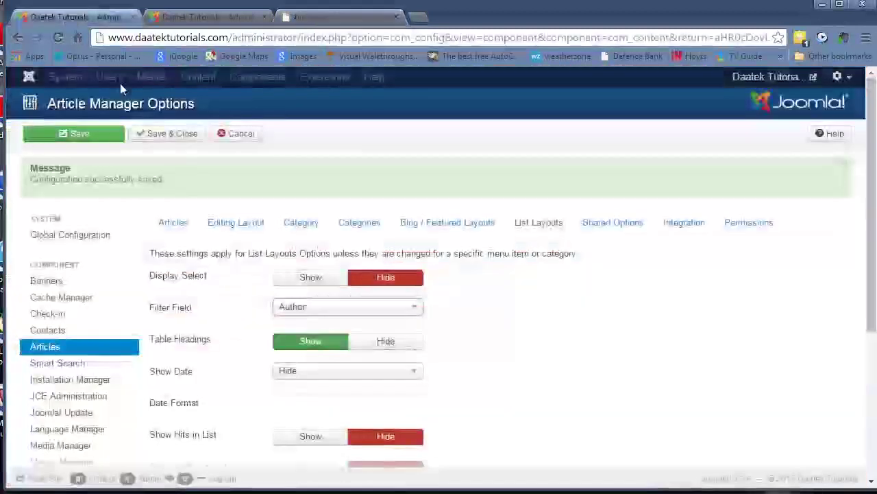
click(411, 312)
click(374, 341)
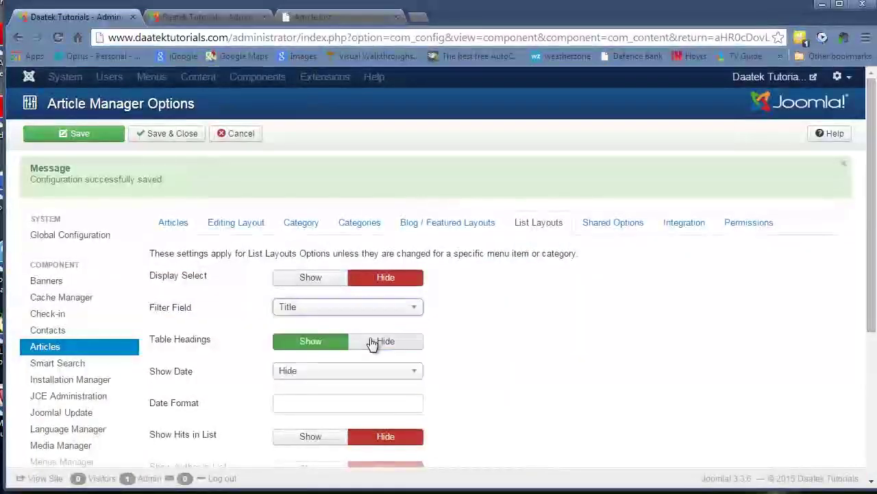
click(73, 133)
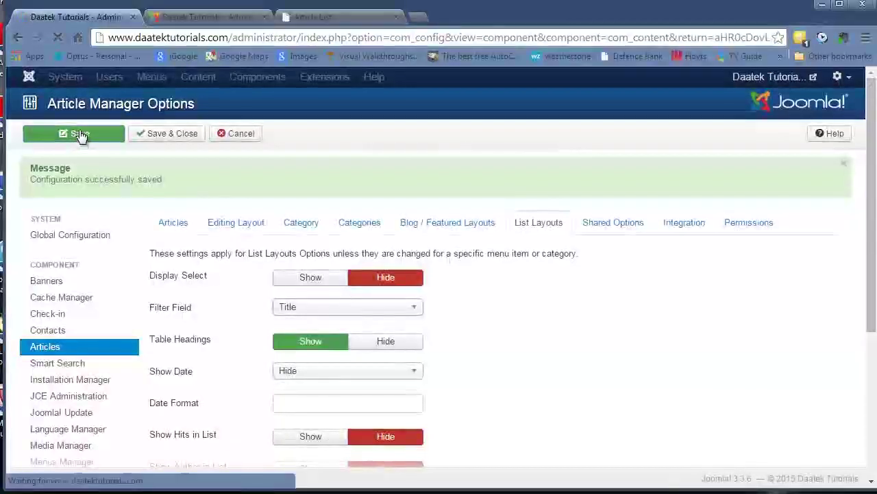
click(312, 17)
key(F5)
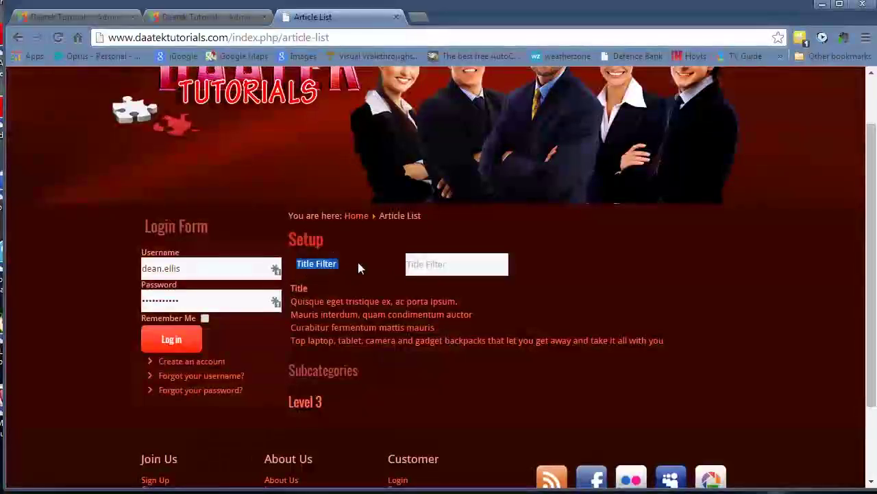
Change Filter Field to Hide, save, and view the front-end article list.
click(90, 17)
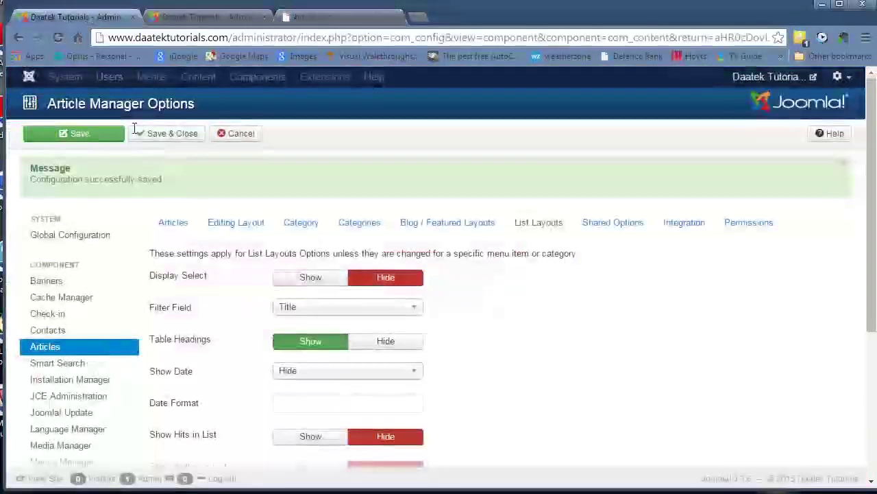
click(408, 316)
click(379, 324)
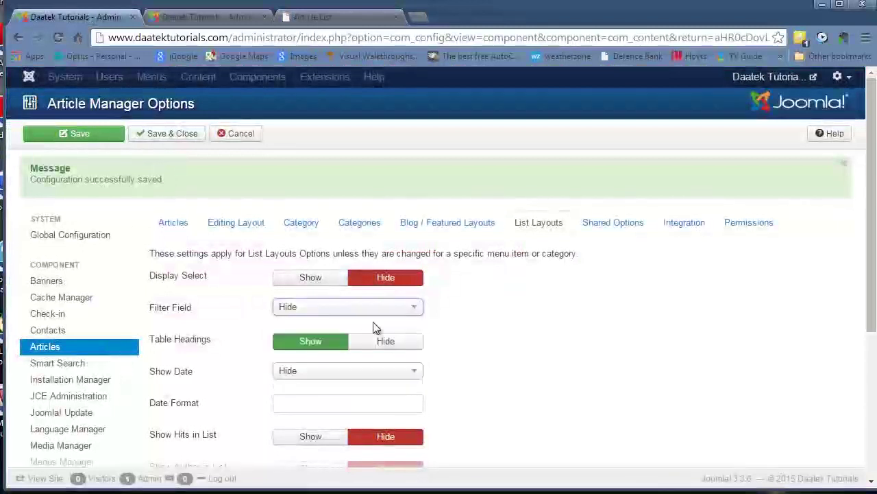
click(101, 138)
click(312, 16)
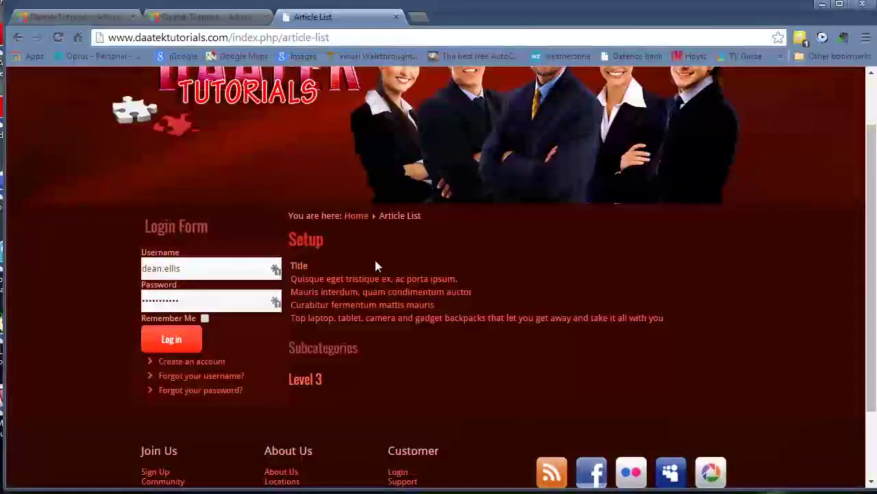
Set Show Hits and Show Author to Show and Show Date to Published, then save.
click(82, 21)
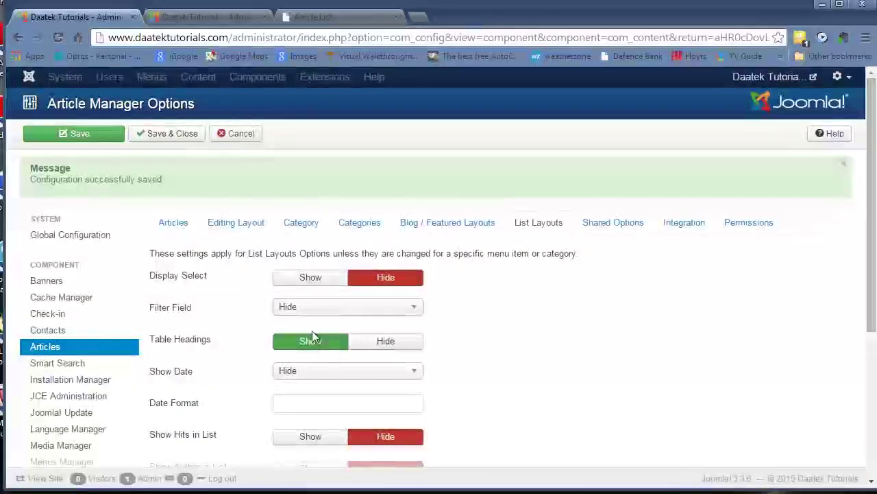
click(308, 17)
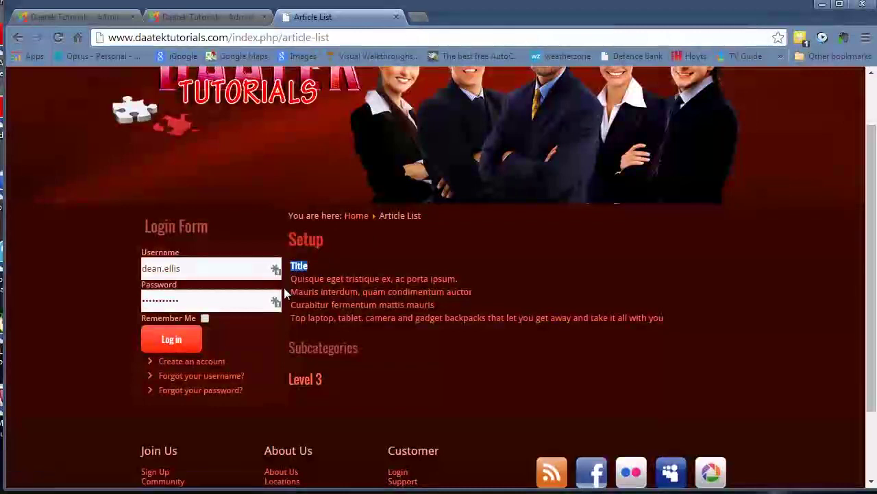
click(87, 17)
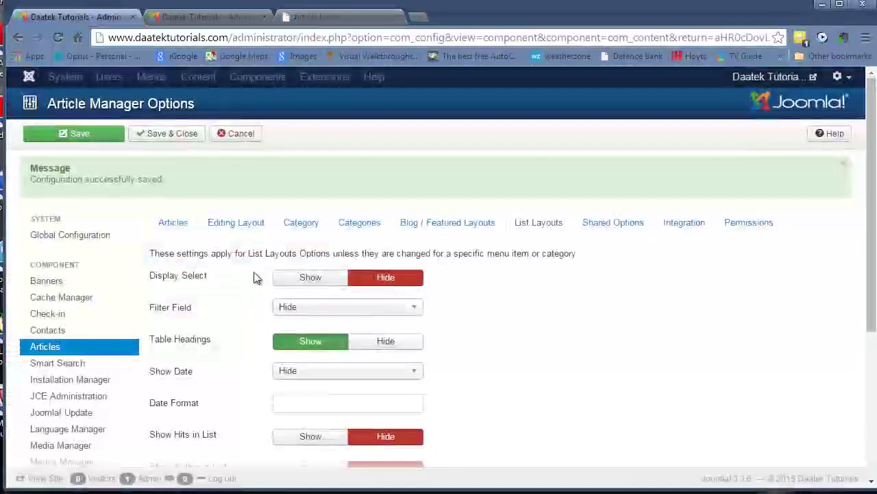
scroll(446, 297, down, 2)
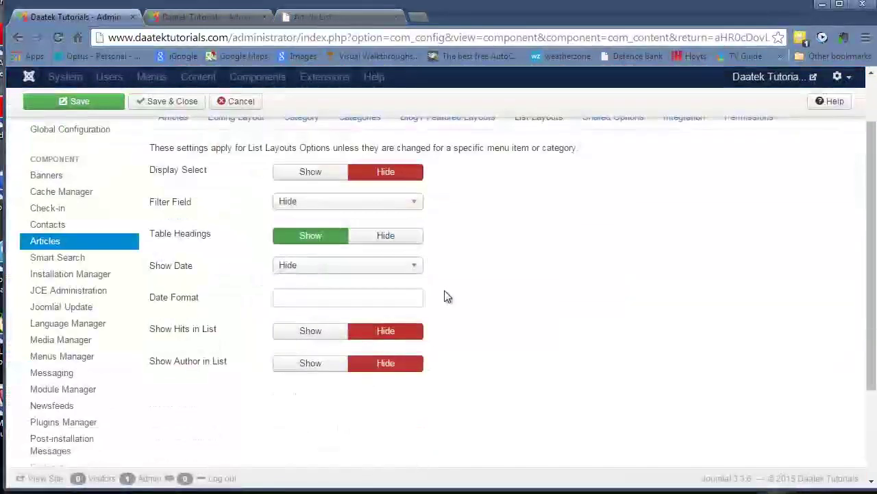
click(314, 331)
click(317, 363)
click(360, 264)
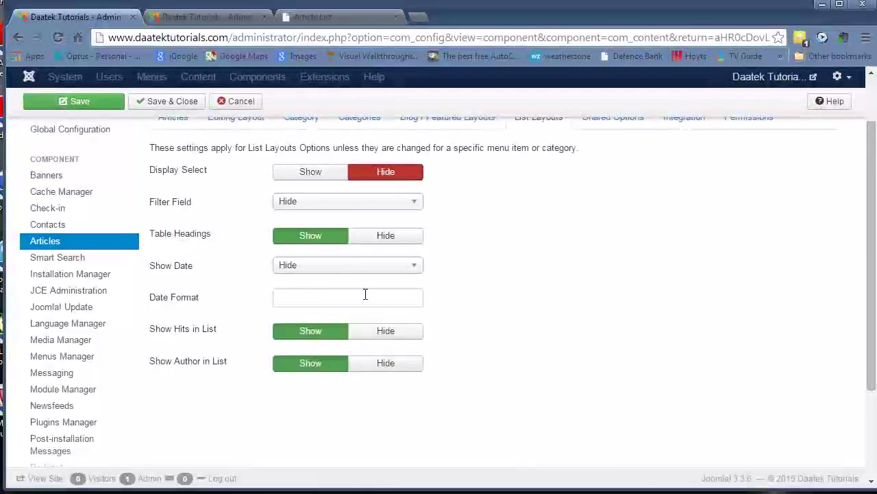
click(365, 314)
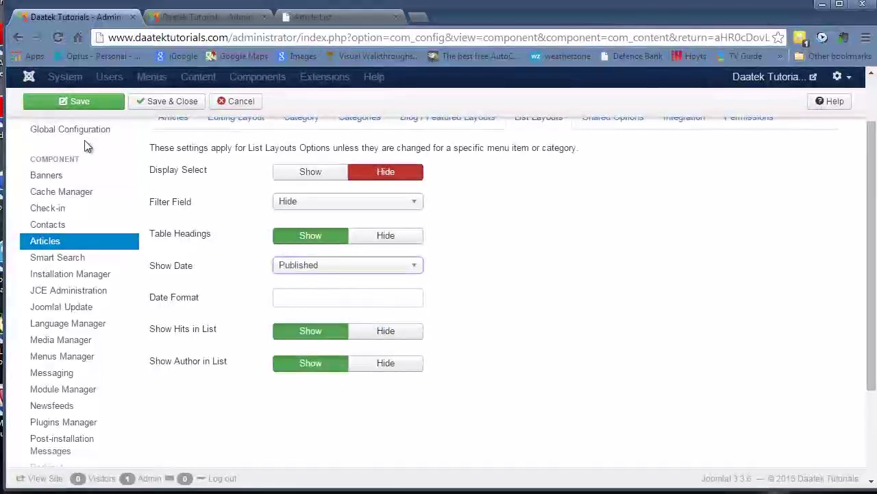
click(77, 100)
Set Table Headings to Hide, save, and verify the change on the front-end article list.
click(312, 16)
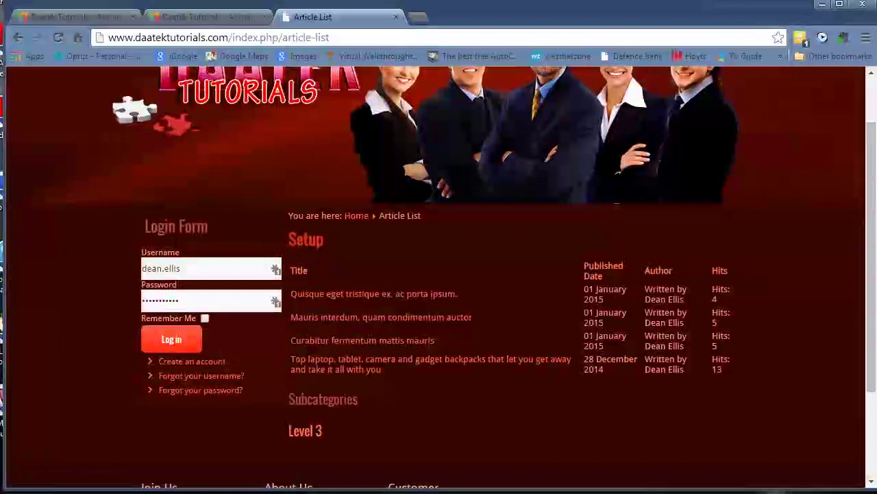
click(70, 17)
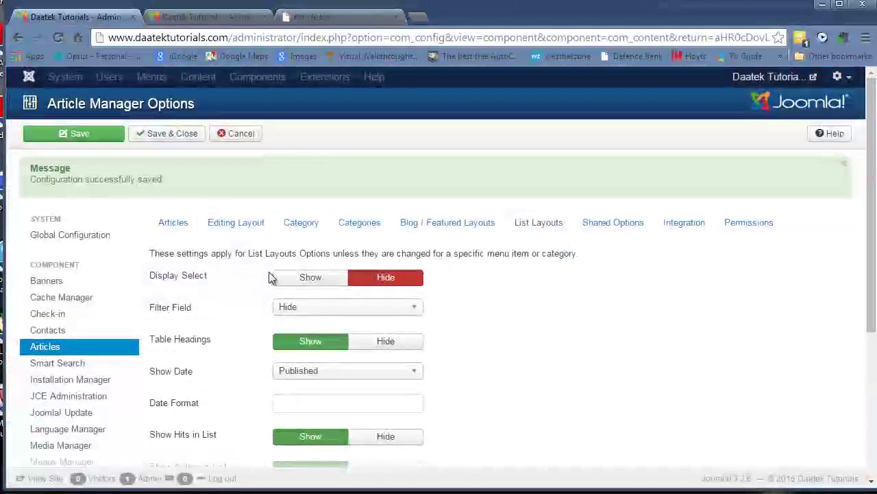
click(385, 340)
click(64, 133)
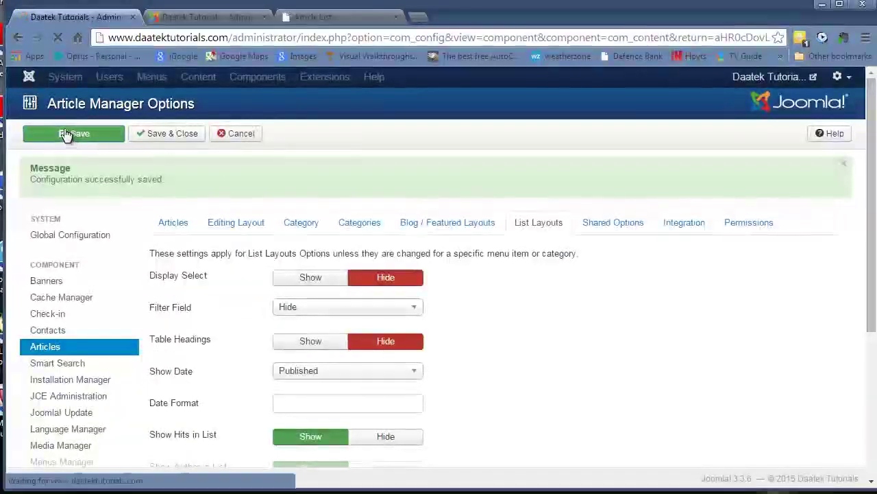
click(312, 17)
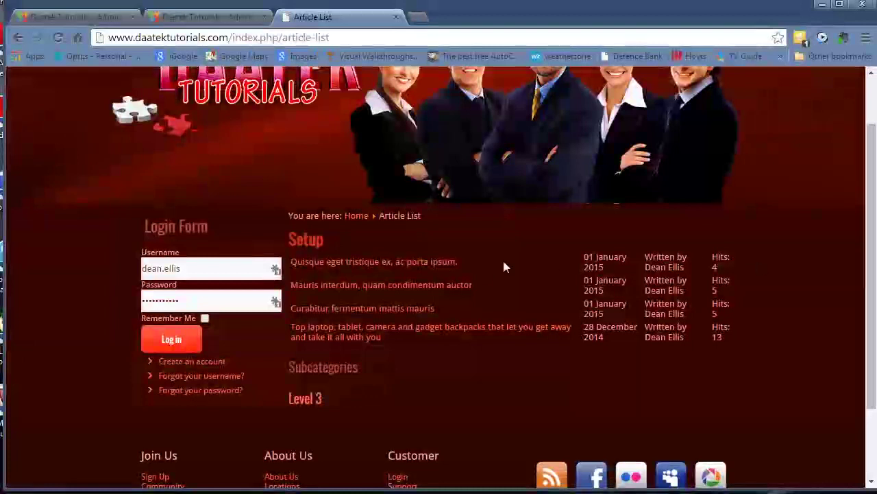
click(104, 16)
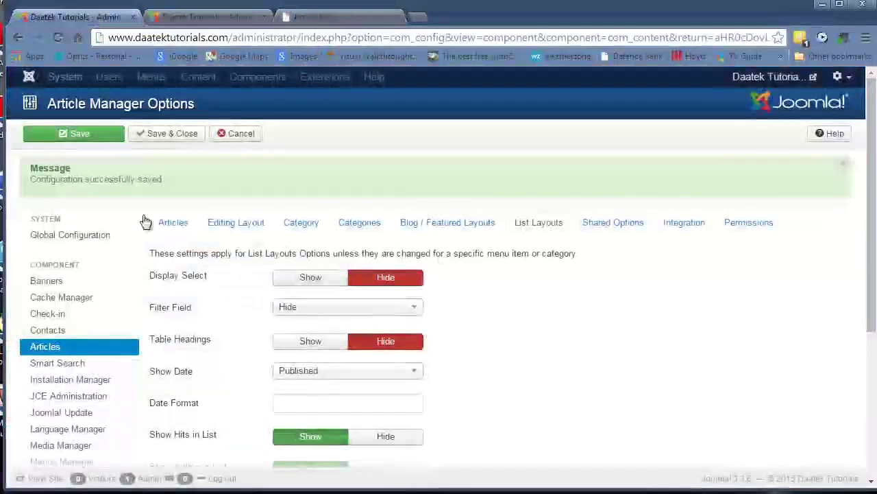
Set Table Headings back to Show, review the published dates on the front-end list, and focus Date Format.
scroll(480, 312, down, 3)
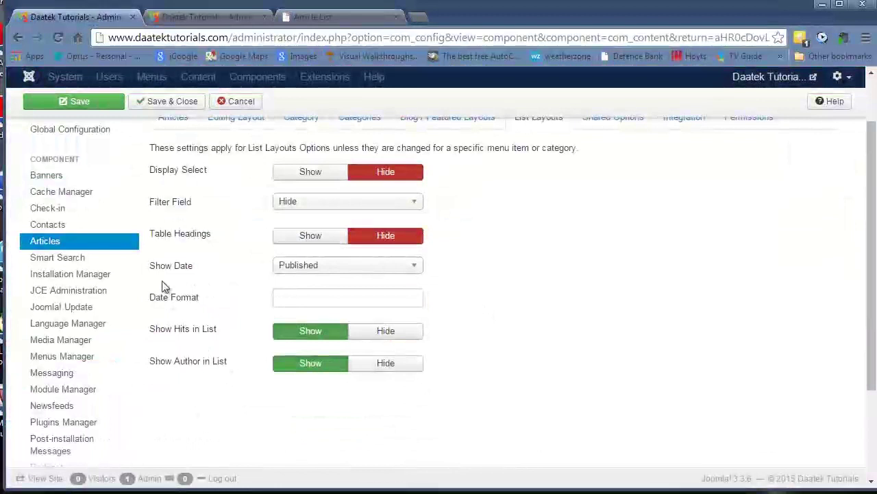
click(324, 237)
click(326, 16)
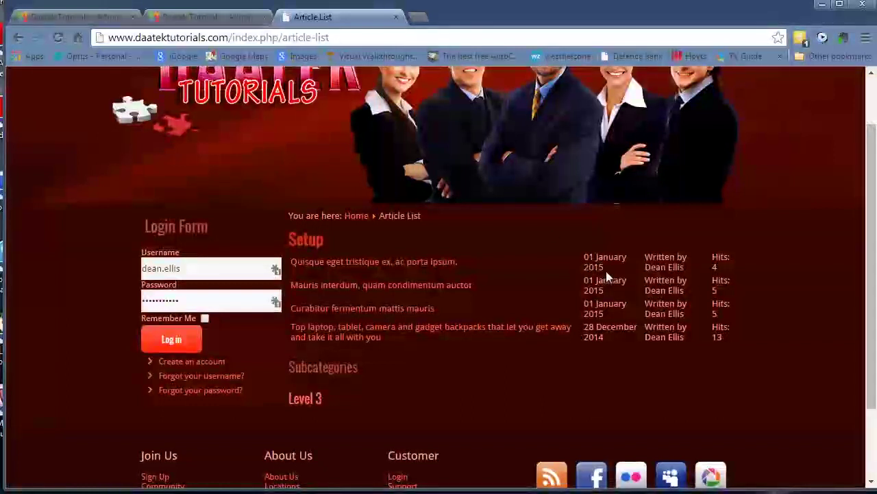
drag(607, 270, 583, 258)
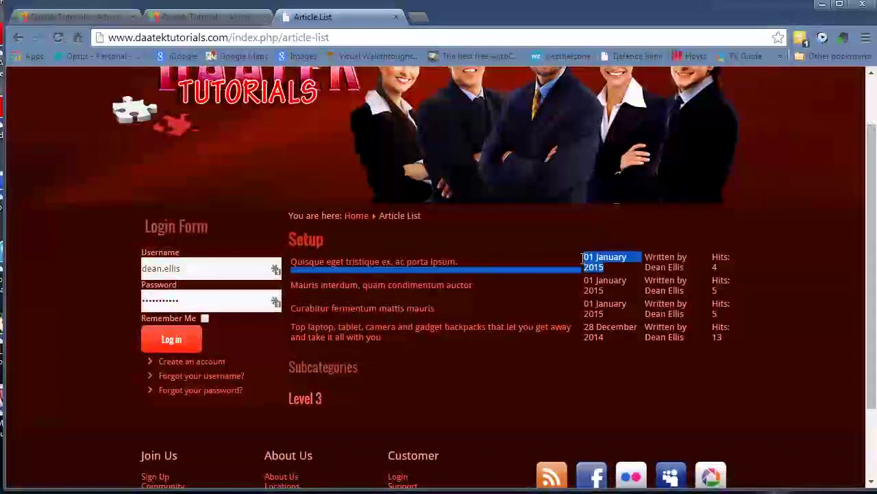
click(93, 17)
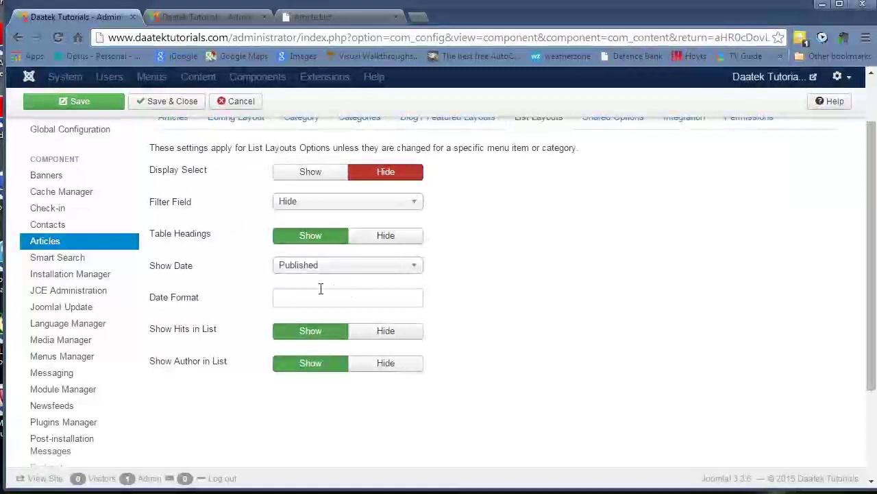
click(295, 296)
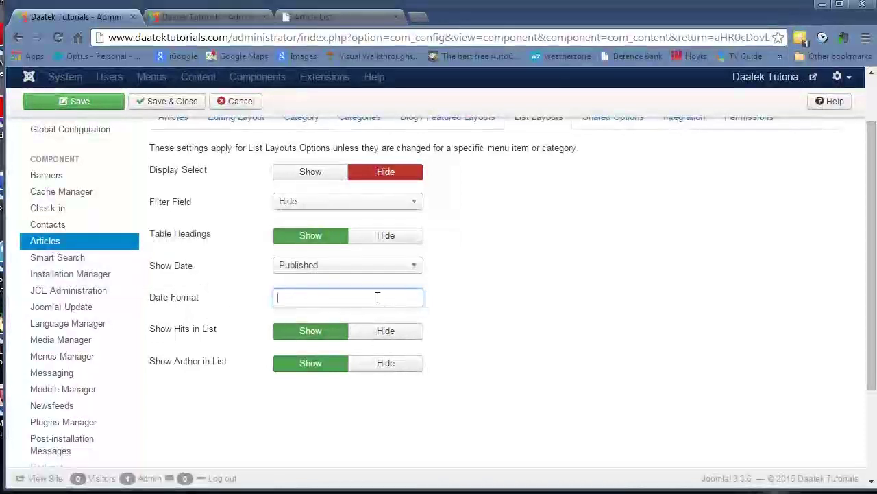
Review the date display choices, keeping Published, and recheck the front-end article list.
click(415, 269)
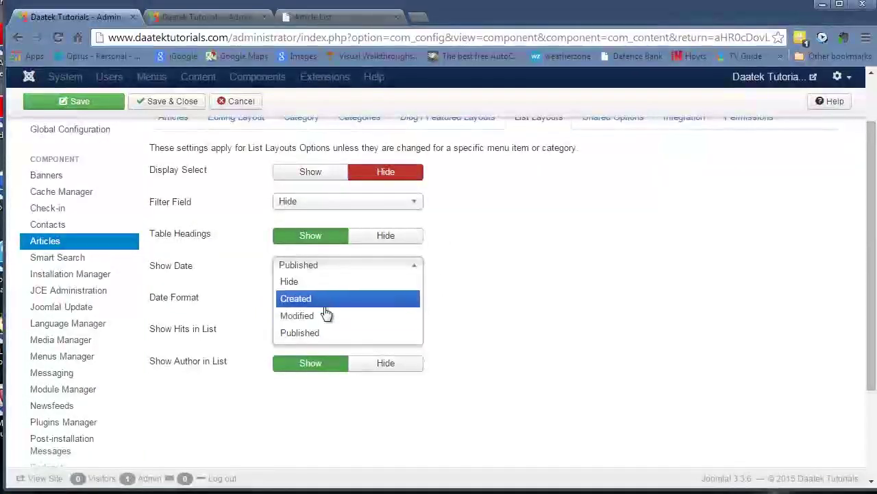
click(461, 290)
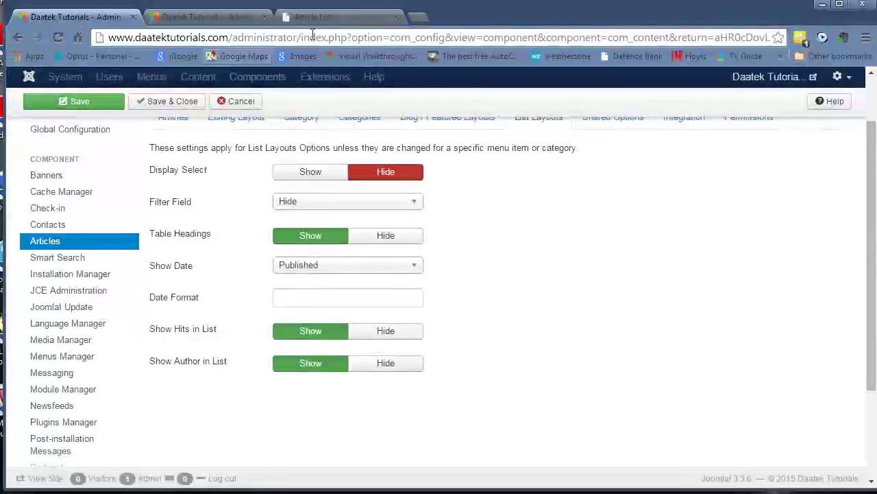
mouse_move(166, 370)
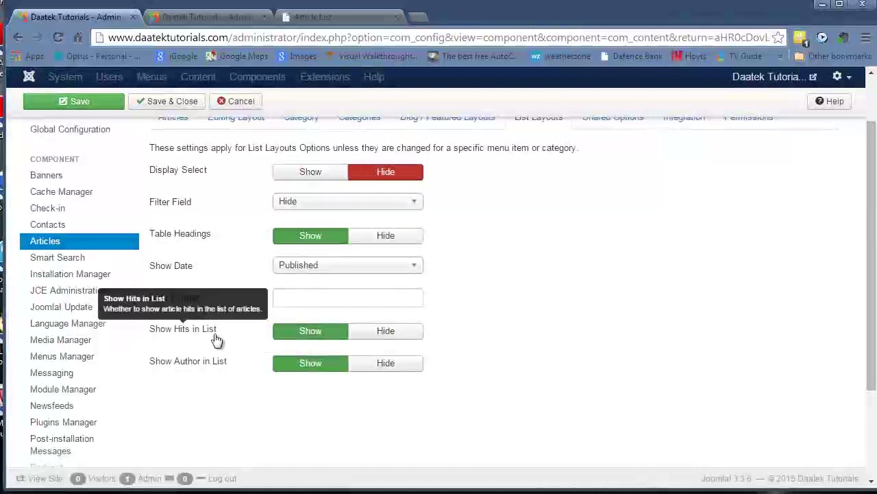
click(305, 17)
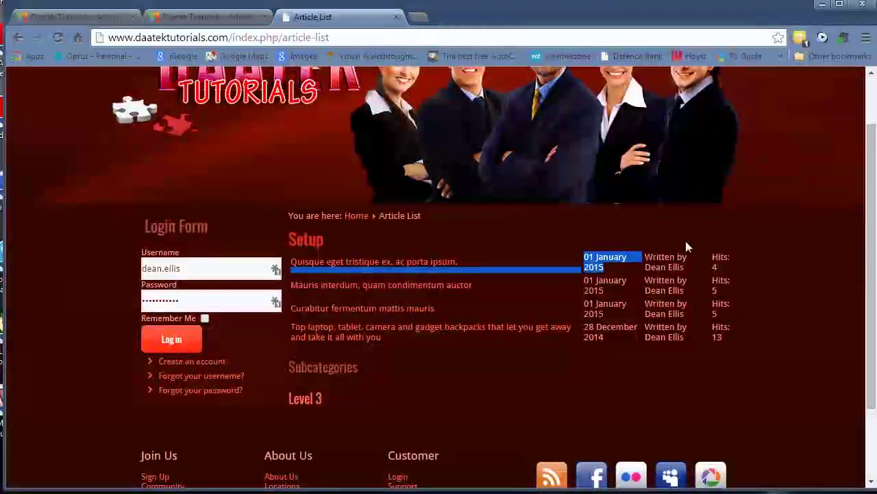
click(138, 18)
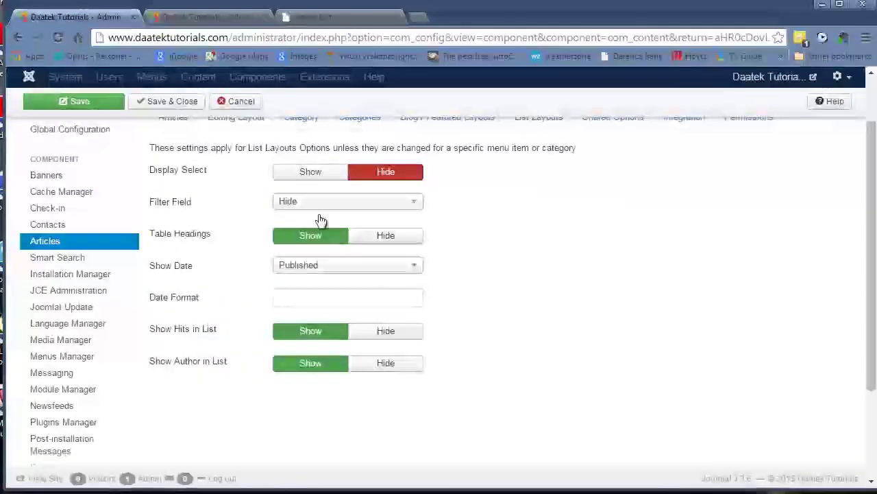
Set Show Hits and Show Author to Hide, save, and confirm on the front-end list.
click(385, 332)
click(390, 365)
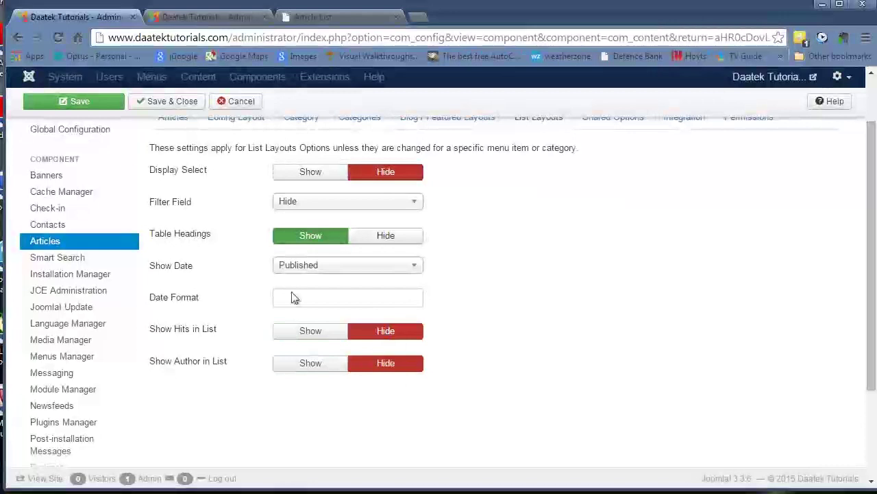
click(81, 104)
key(ctrl+3)
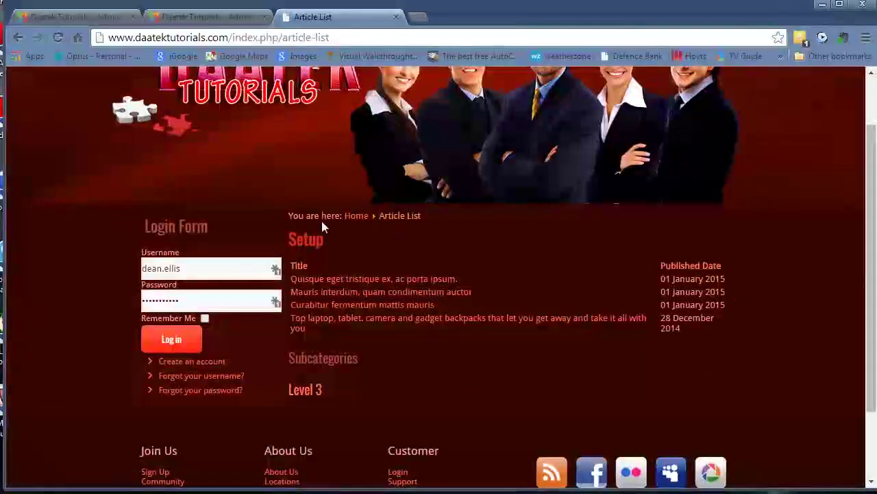
key(ctrl+1)
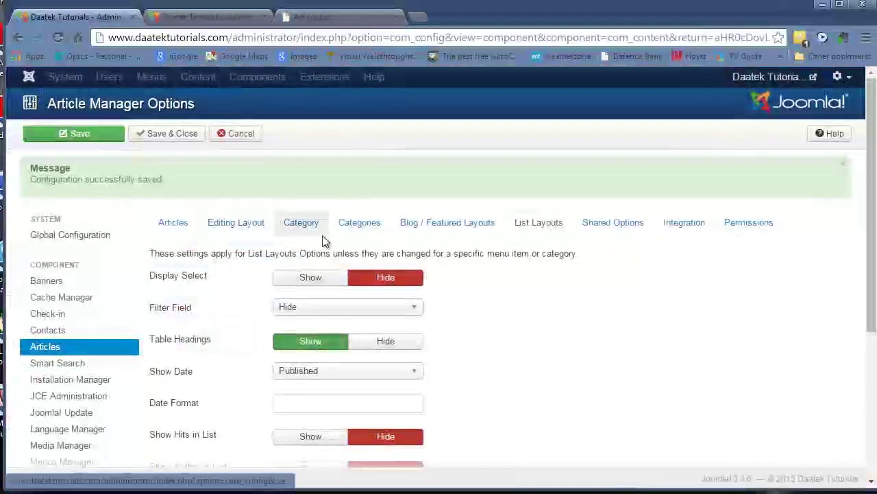
scroll(501, 274, down, 4)
scroll(501, 274, up, 4)
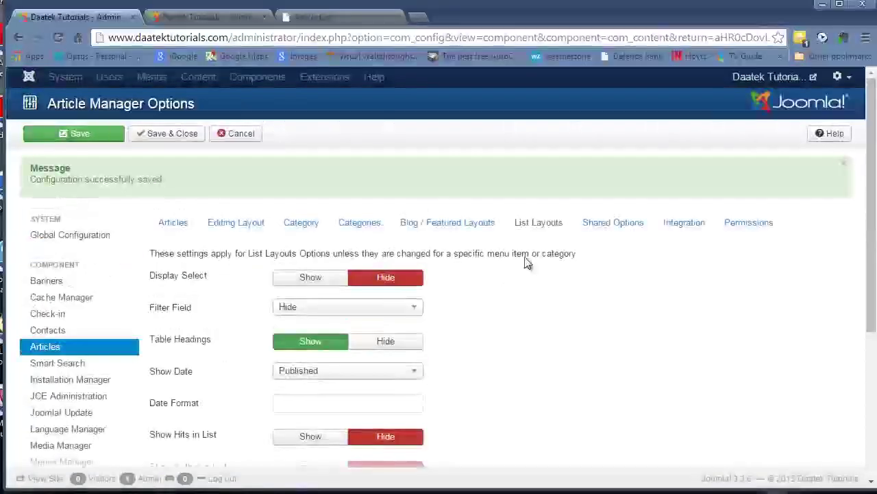